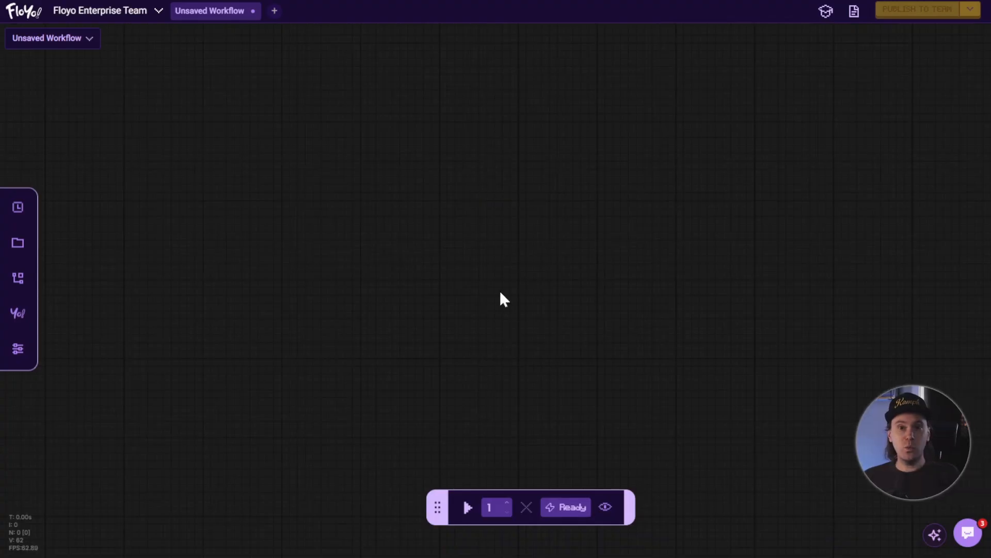
- Add a KSampler node to the empty canvas and position it near the centre
double_click(492, 235)
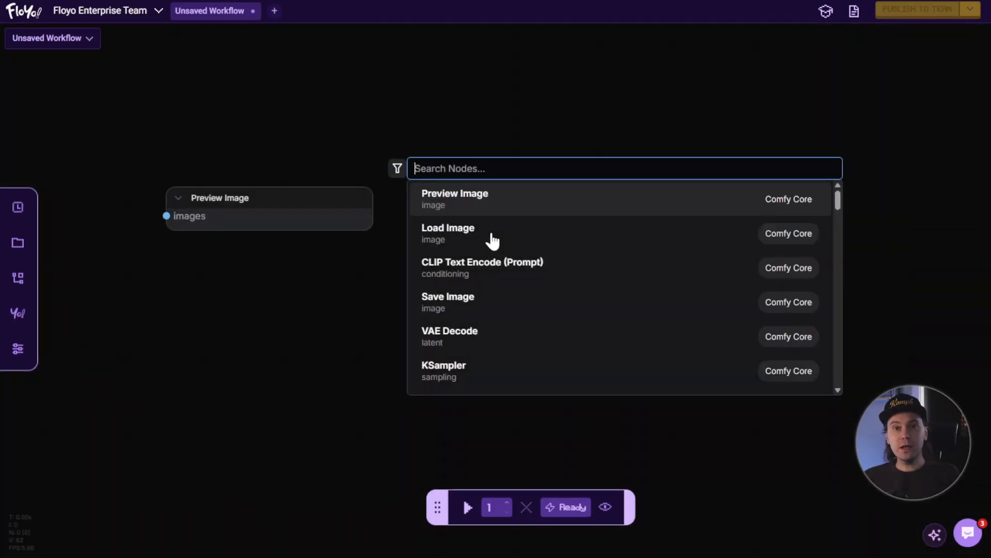
text(ksample)
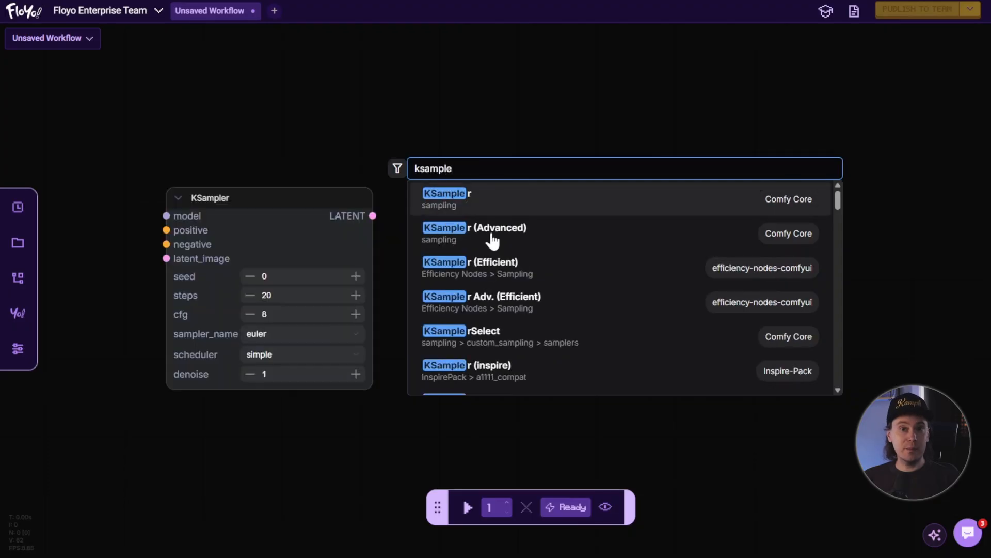
click(508, 201)
drag(591, 234, 499, 172)
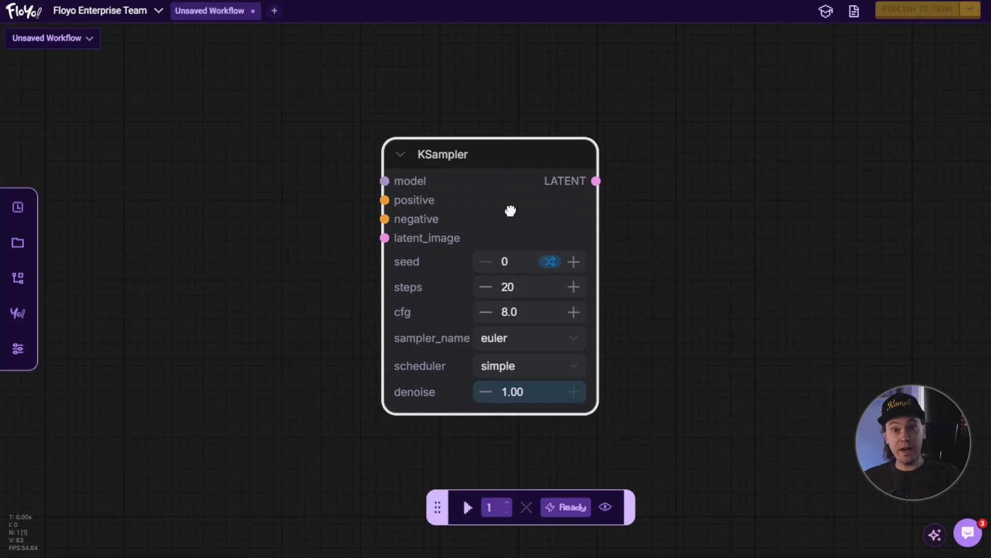
- Inspect the descriptions of the KSampler's model, positive, negative and latent_image inputs
scroll(510, 209, up, 2)
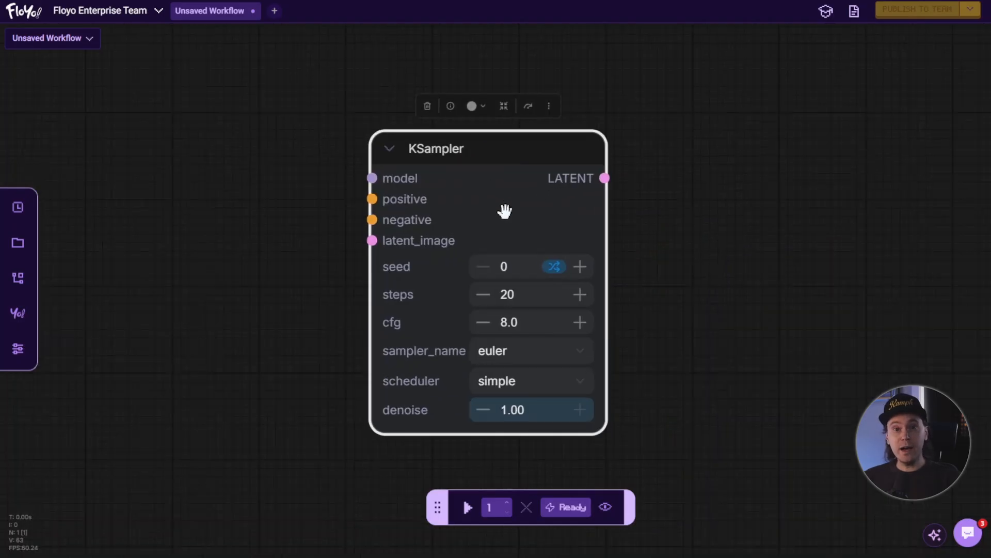
click(310, 221)
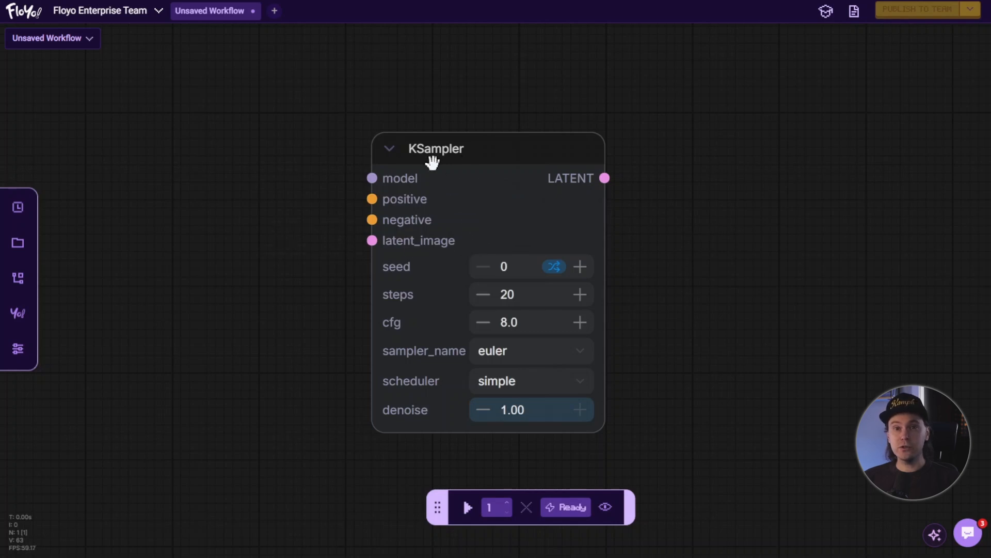
mouse_move(394, 176)
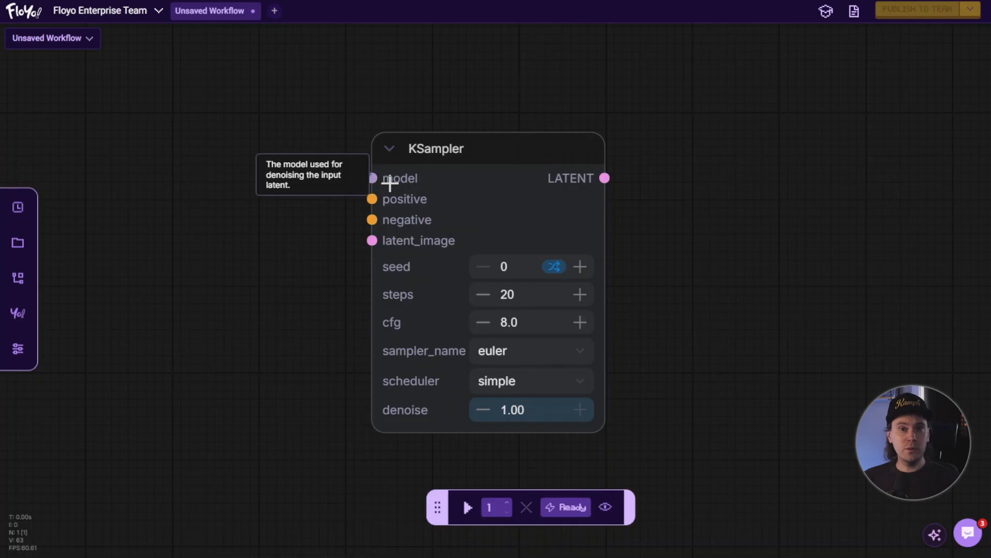
mouse_move(399, 199)
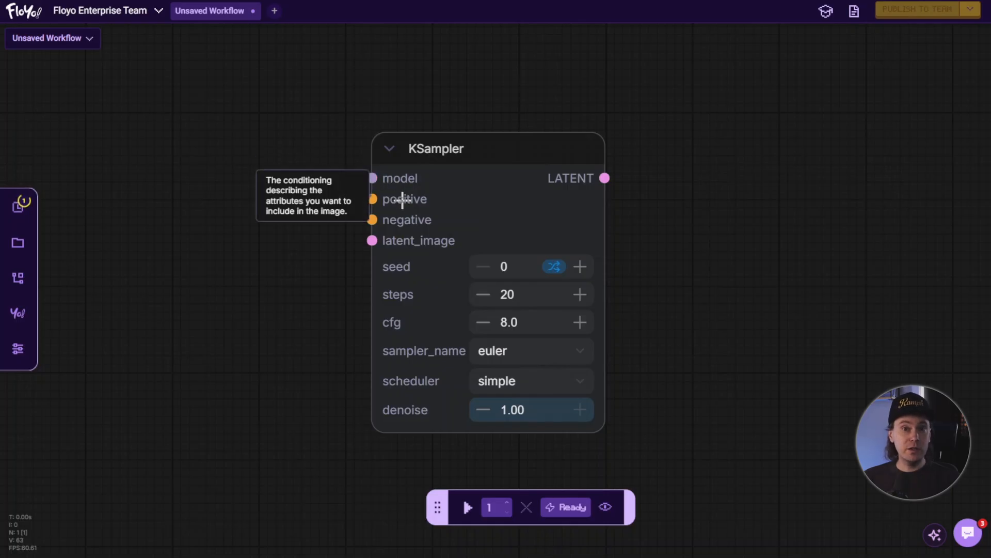
mouse_move(402, 221)
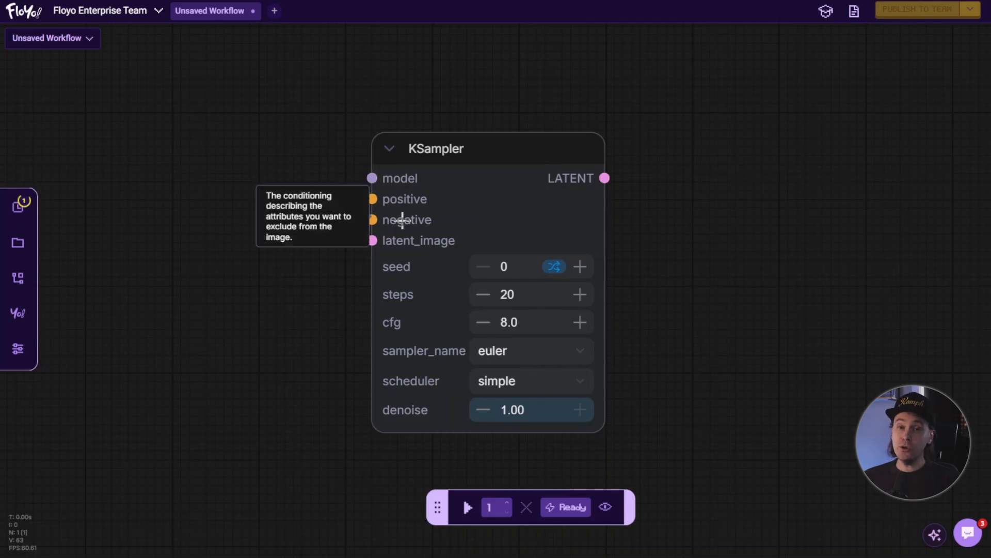
mouse_move(403, 240)
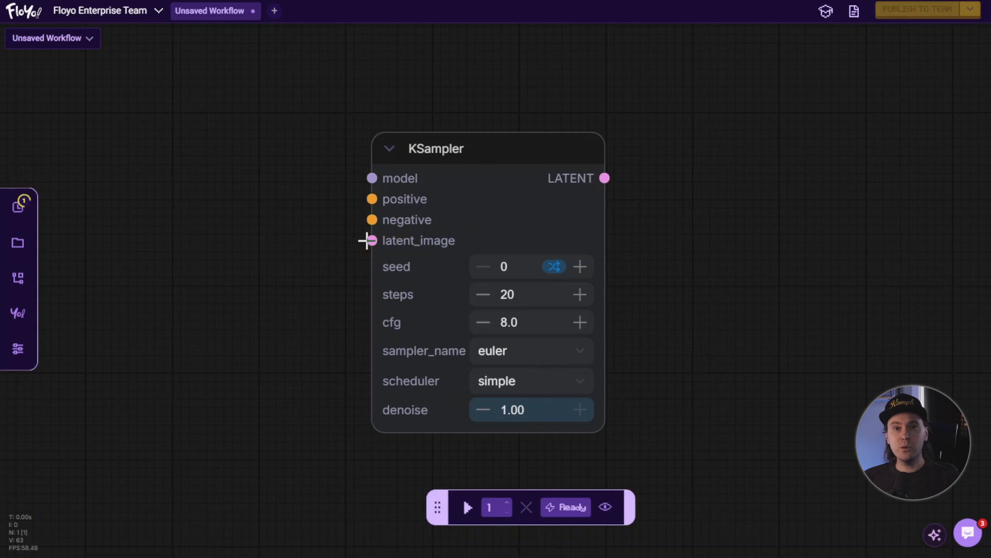
- Move the KSampler to the right and add a Load Diffusion Model node at the upper left
drag(479, 155, 610, 145)
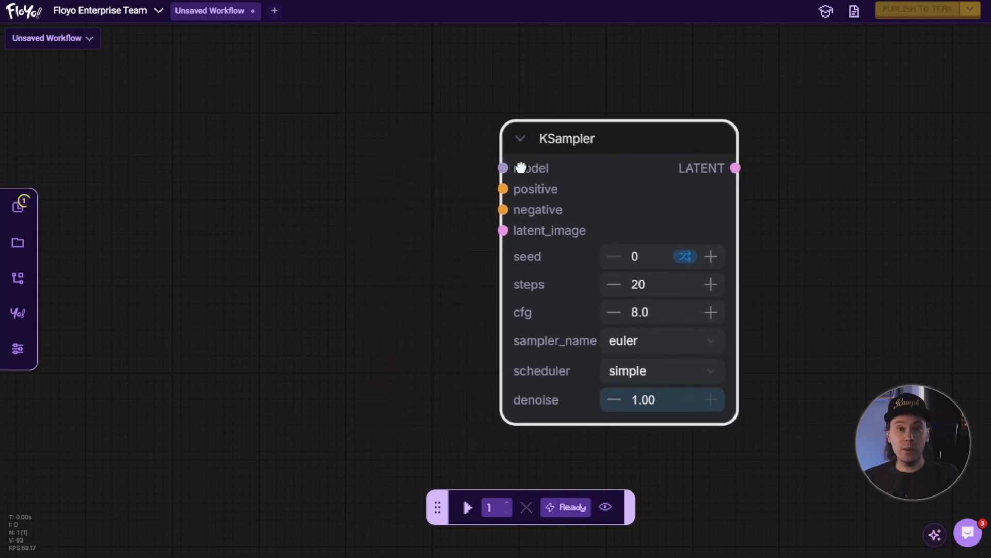
double_click(307, 193)
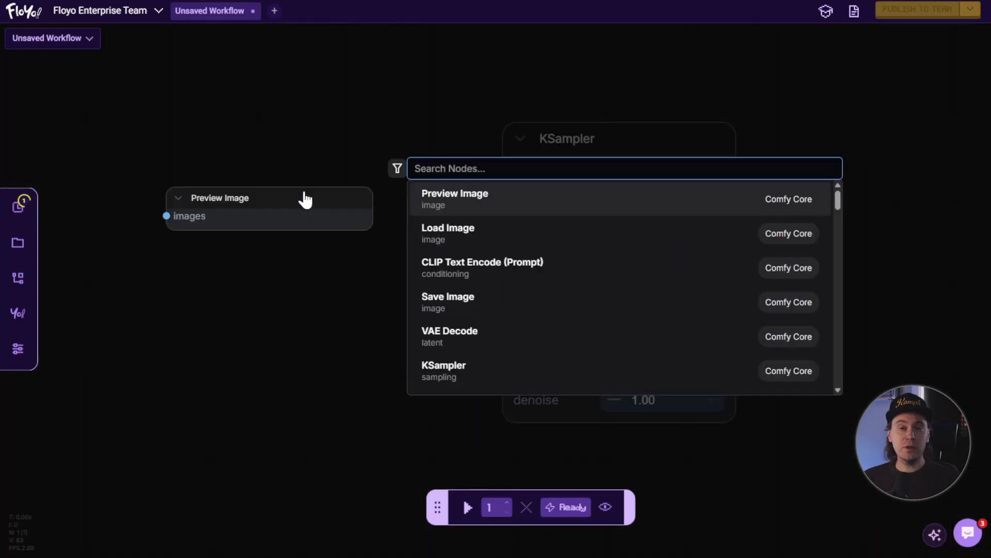
text(load diff)
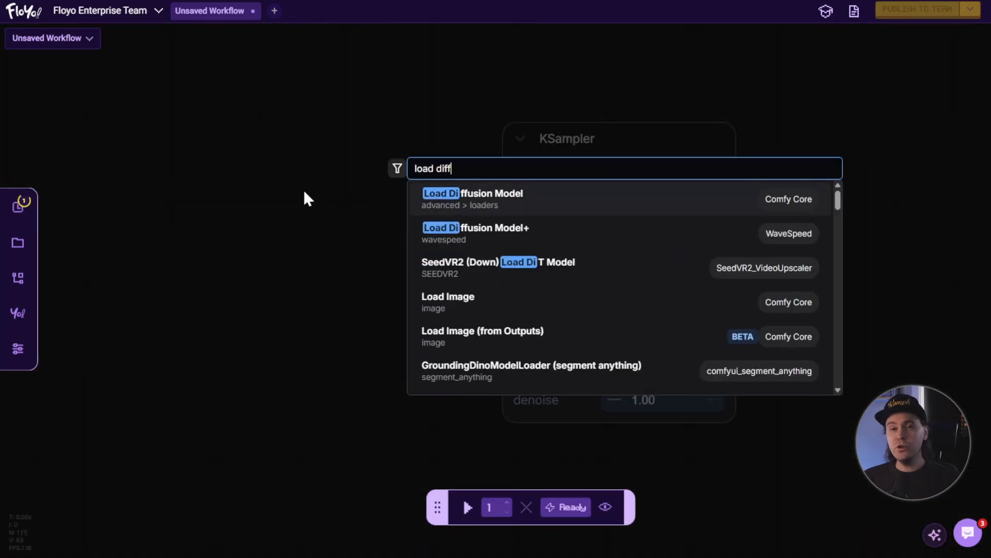
click(514, 211)
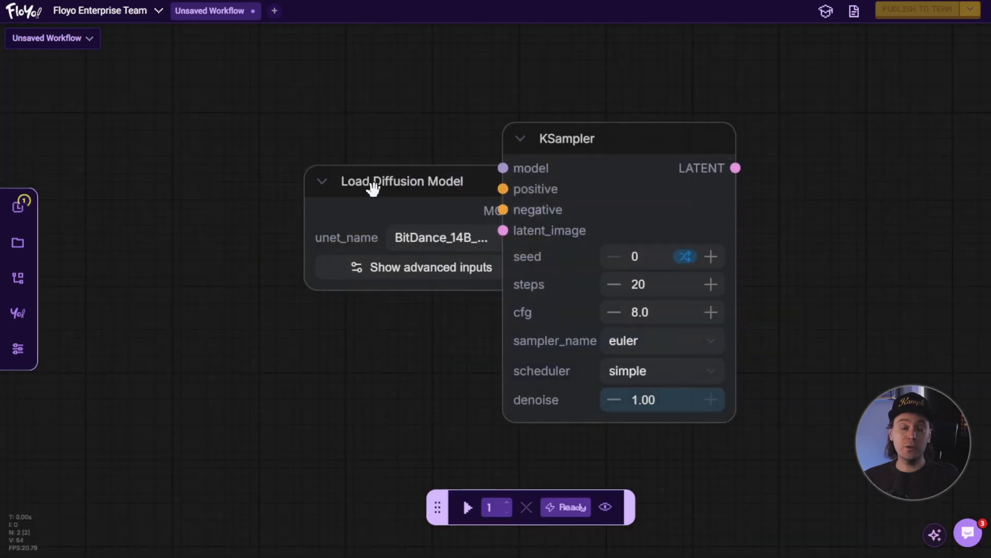
drag(388, 191, 183, 129)
click(449, 198)
drag(502, 169, 363, 281)
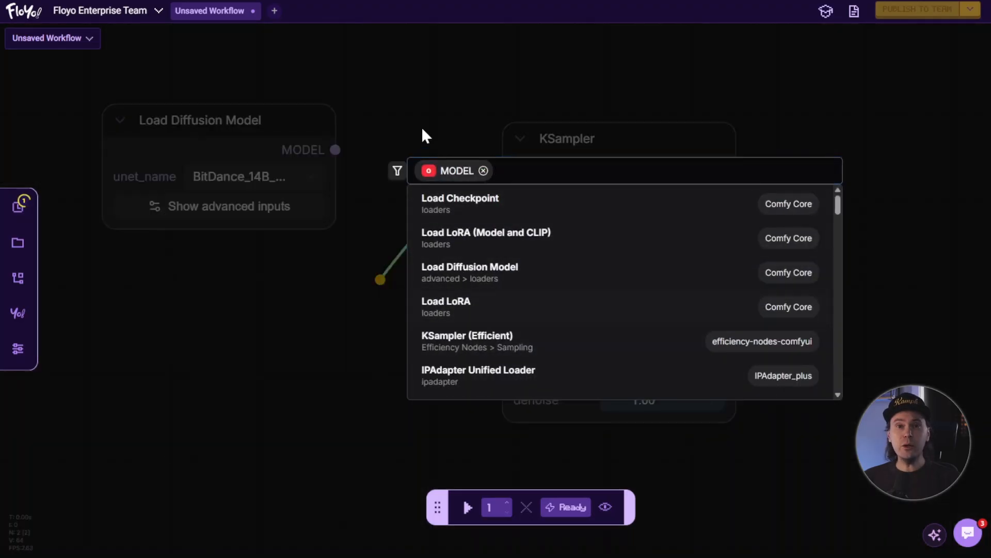
click(421, 126)
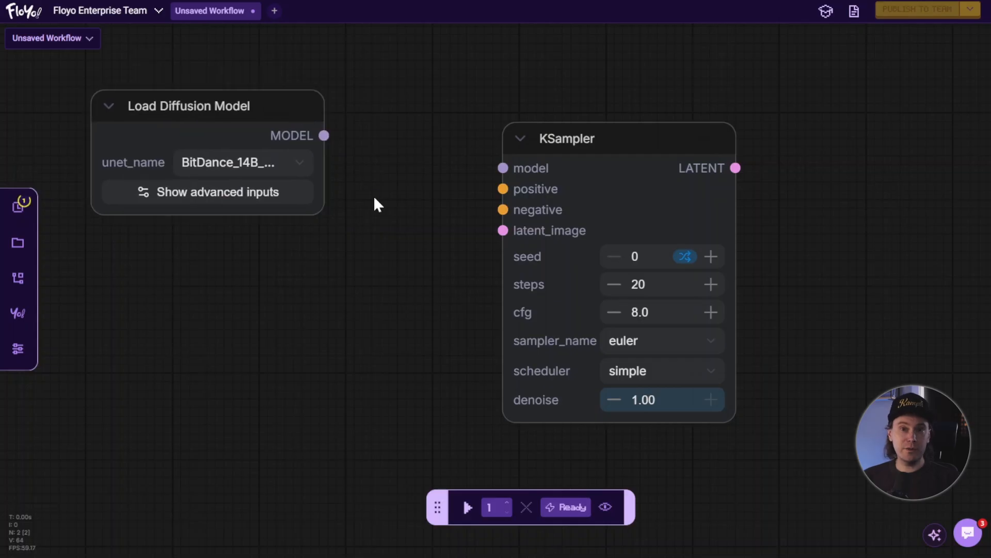
- Set the Load Diffusion Model's unet_name to z_image_turbo_bf16.safetensors
click(303, 167)
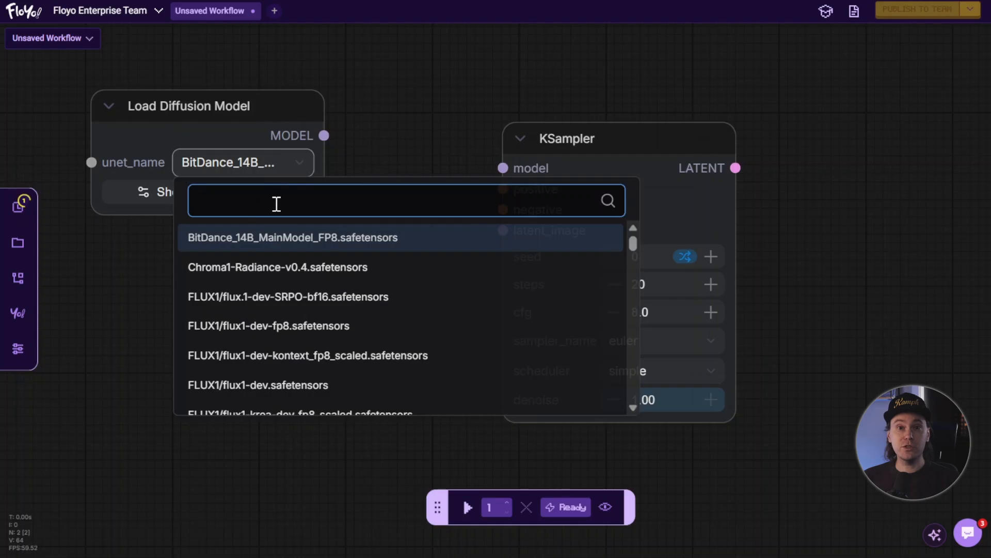
text(z)
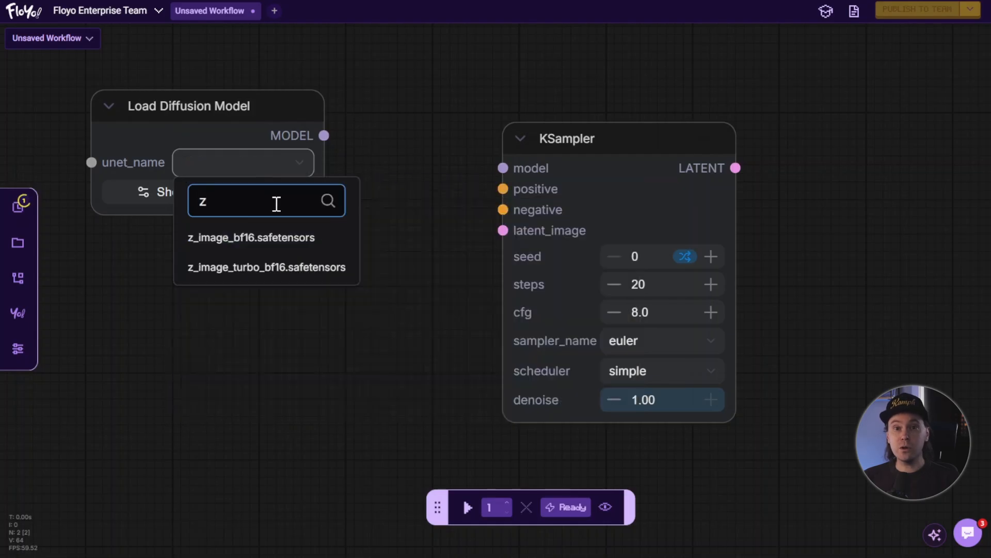
click(256, 269)
click(291, 249)
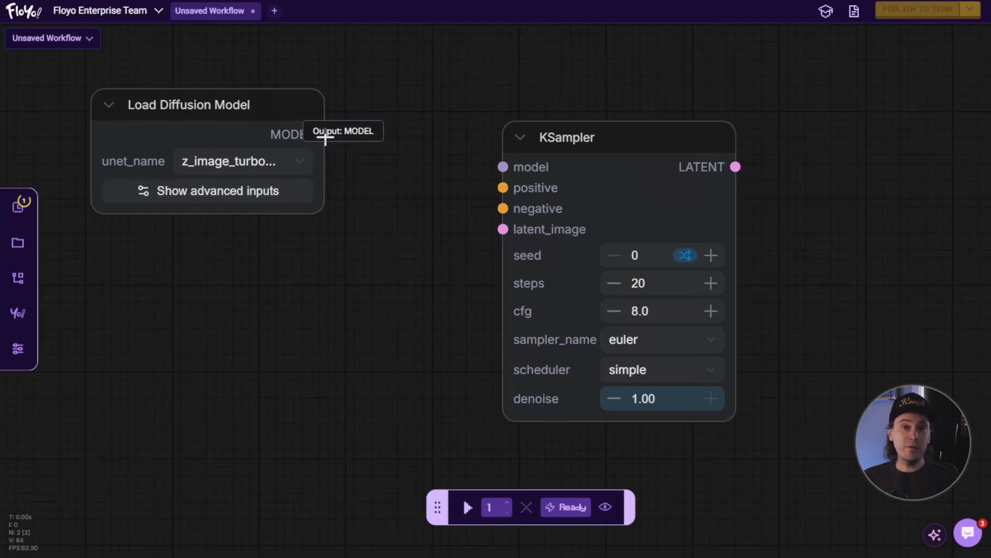
- Connect the Load Diffusion Model's MODEL output to the KSampler's model input and move the loader slightly up
drag(326, 137, 505, 168)
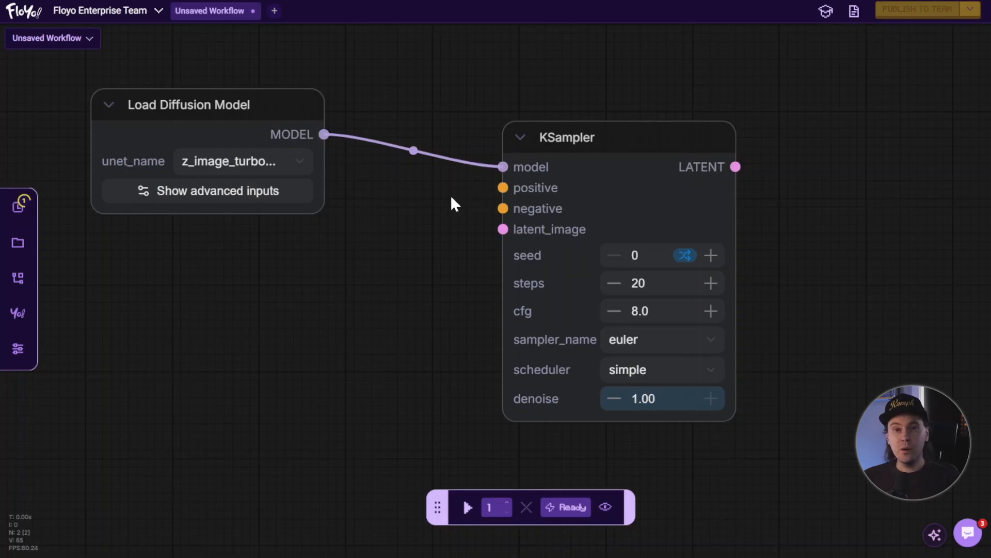
scroll(445, 199, down, 2)
drag(443, 202, 475, 246)
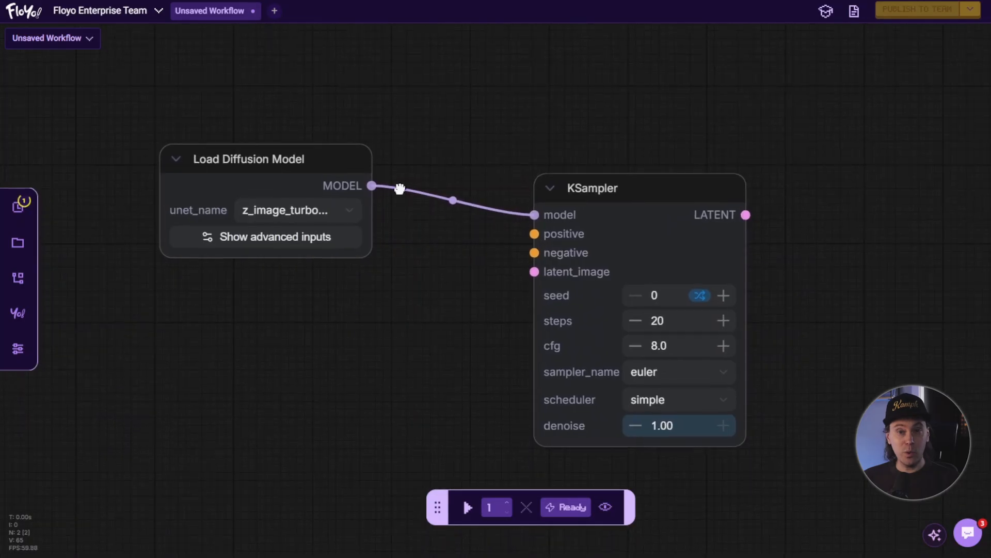
drag(336, 163, 316, 133)
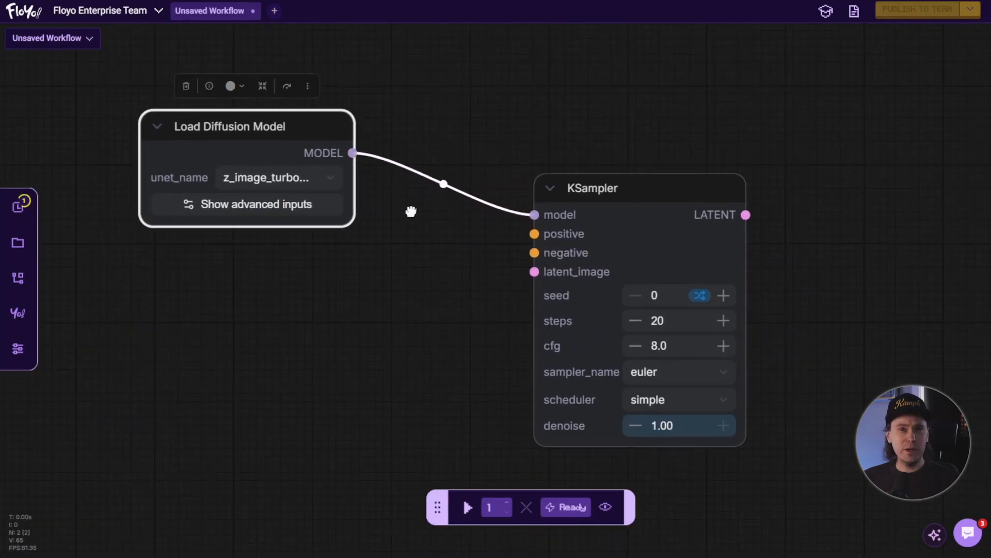
click(412, 211)
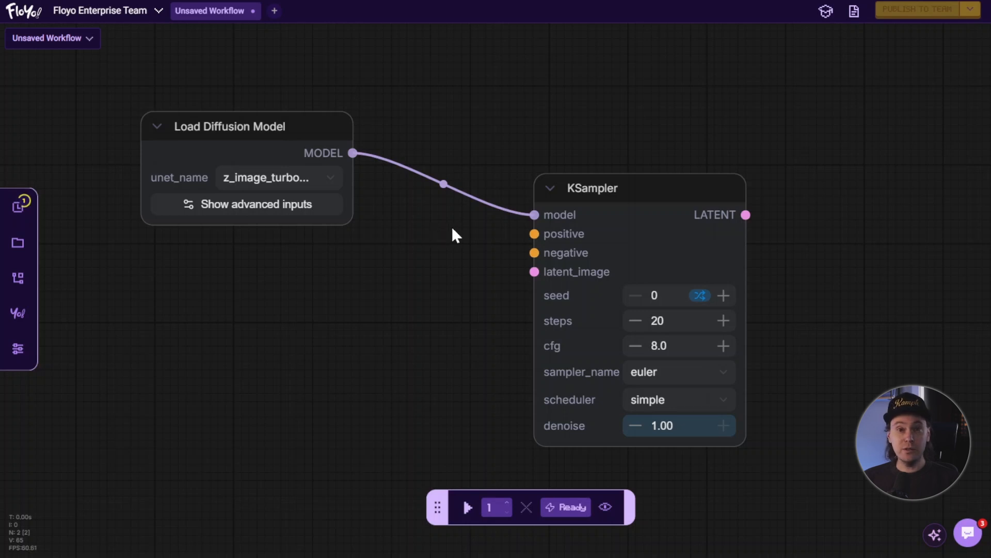
- Detach the model link from the KSampler and reconnect it to the model input
drag(535, 214, 491, 138)
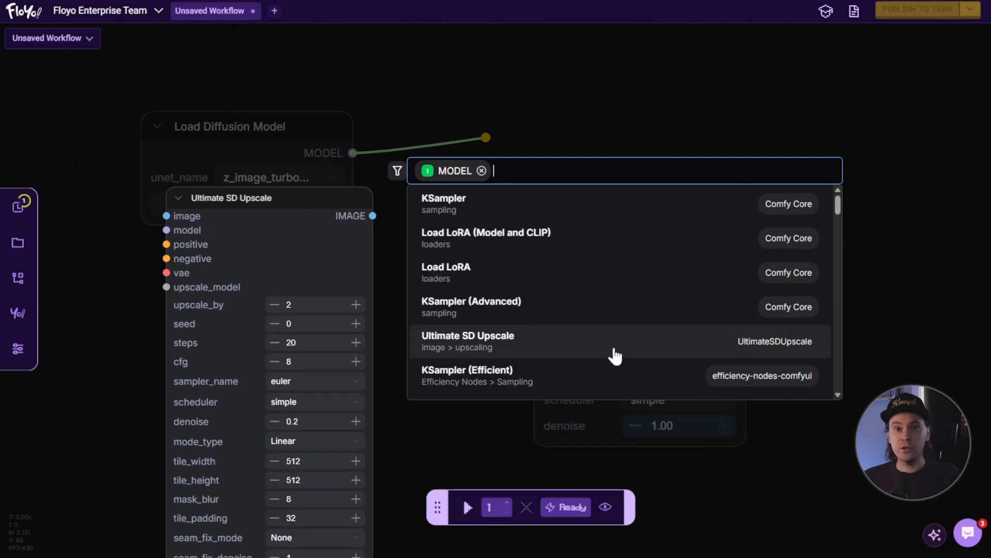
click(484, 99)
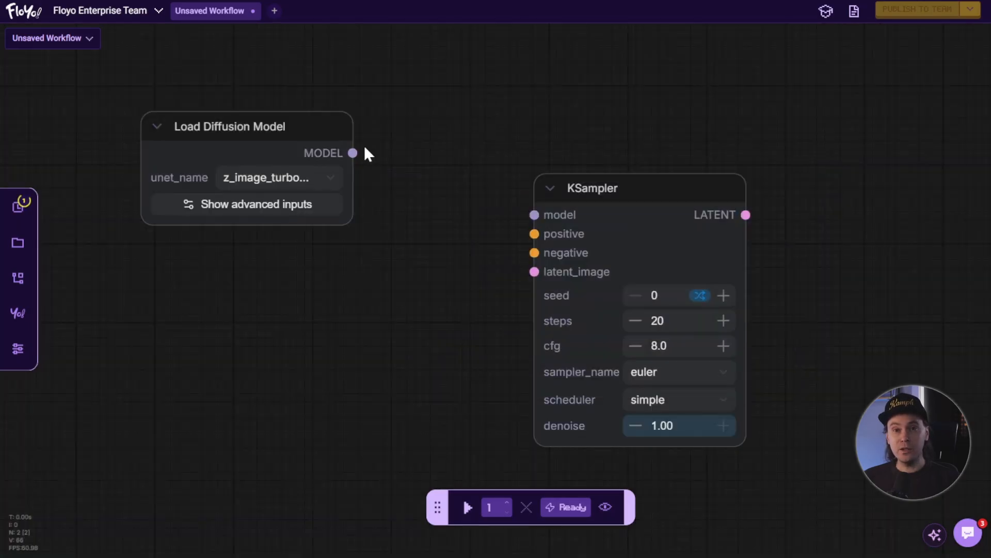
drag(352, 152, 534, 214)
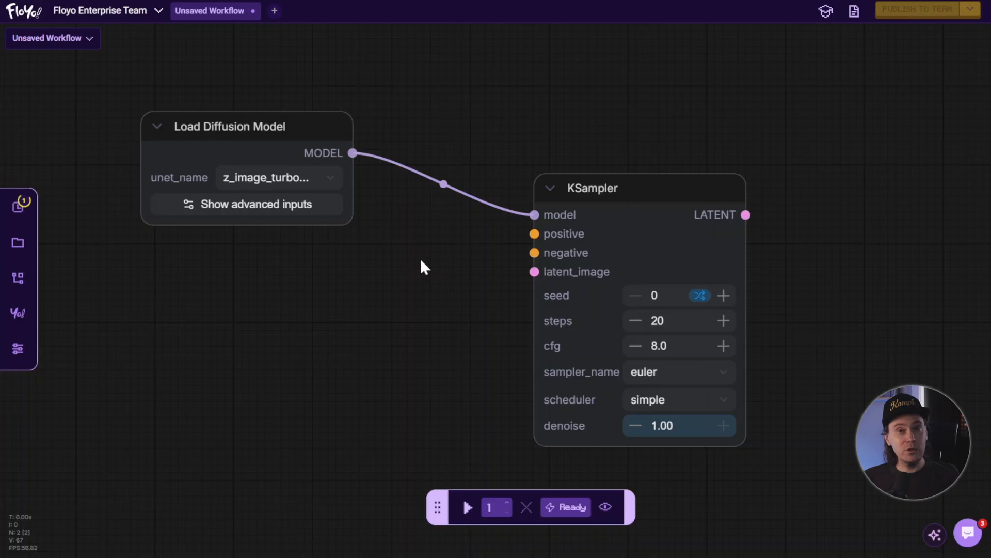
- Add a CLIP Text Encode (Prompt) node linked to the KSampler's positive input, left of the sampler
drag(407, 301, 460, 277)
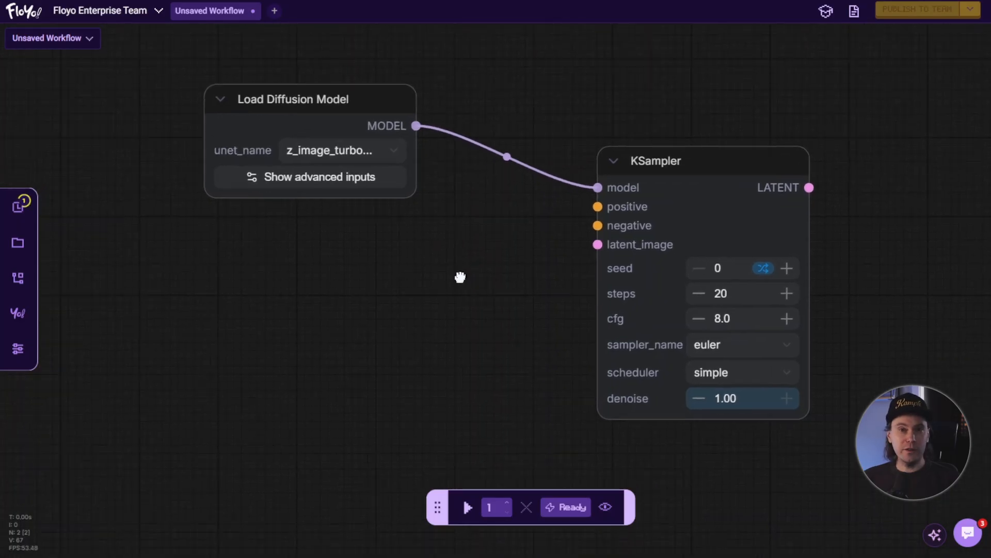
drag(593, 208, 386, 316)
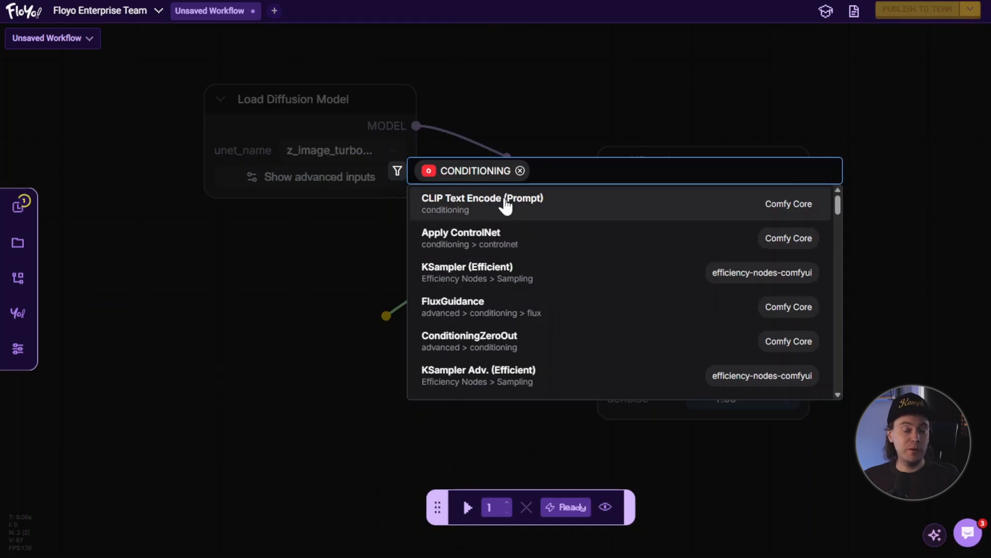
click(505, 204)
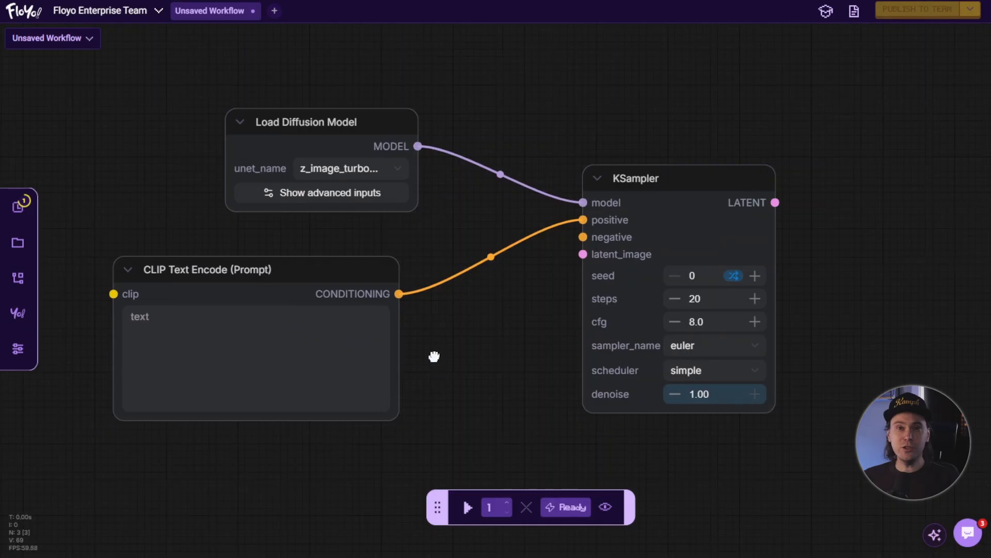
drag(436, 354, 533, 311)
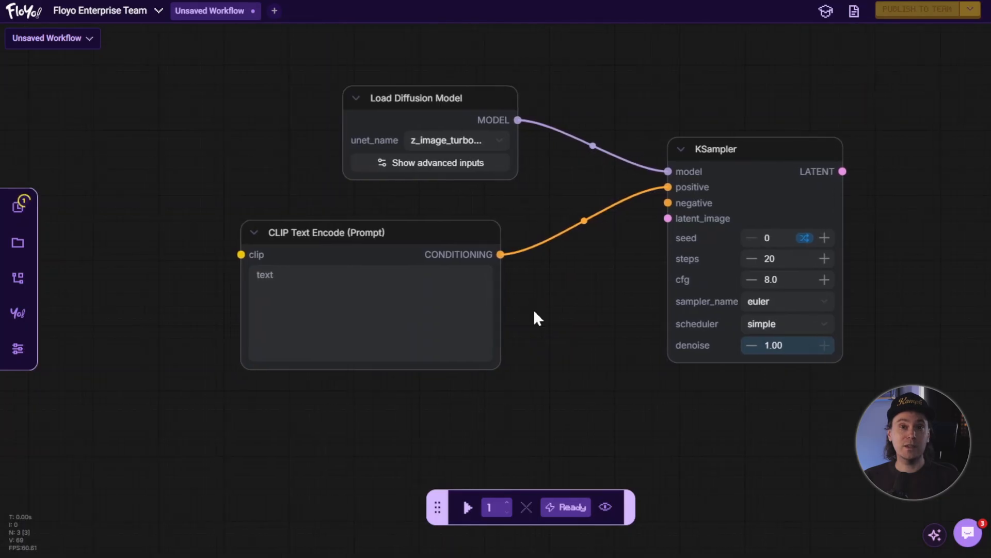
- Enter the positive prompt text "sunflower on a meadow"
click(303, 292)
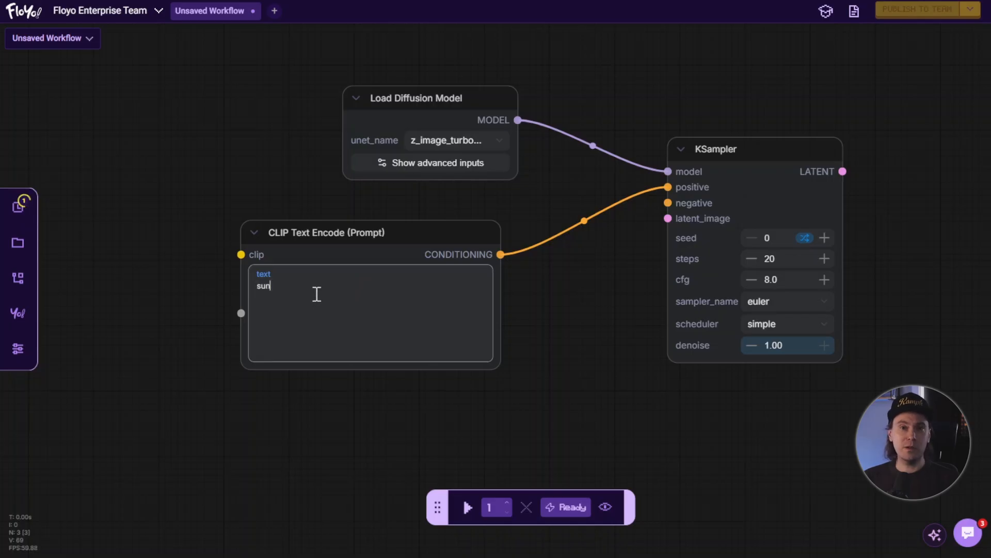
text(flower on a meadow)
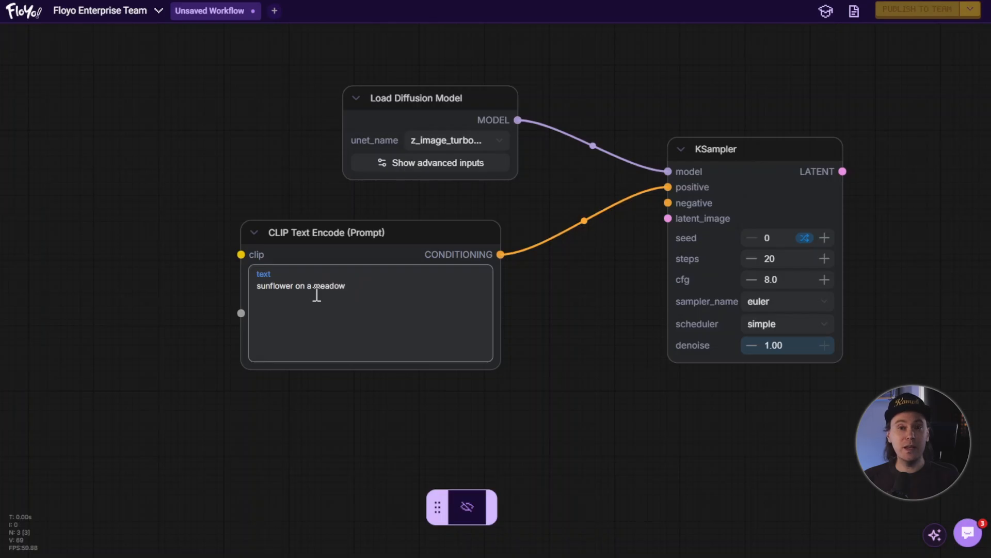
click(574, 285)
- Add a second CLIP Text Encode (Prompt) node linked to the KSampler's negative input and place it below the first
drag(511, 356, 513, 358)
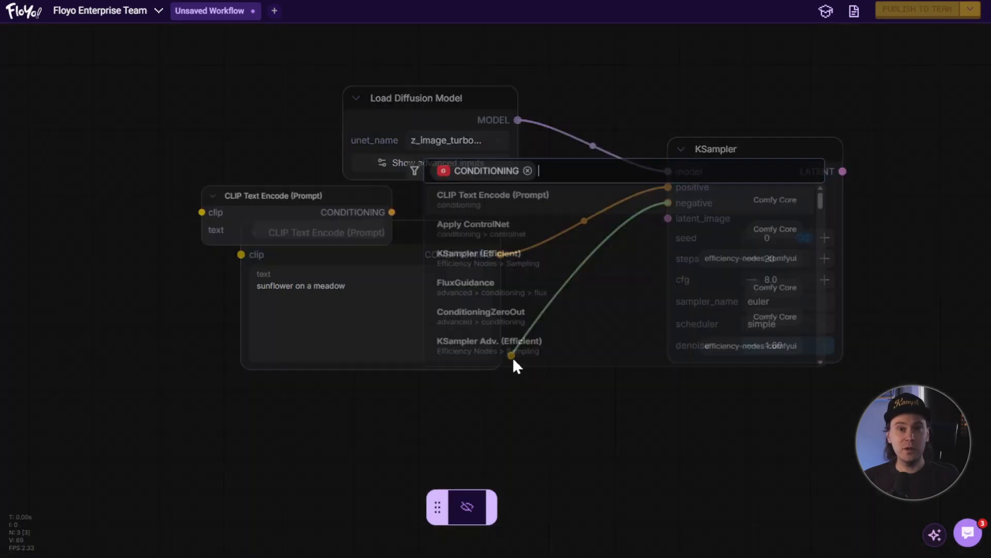
key(Up)
key(Up)
key(Up)
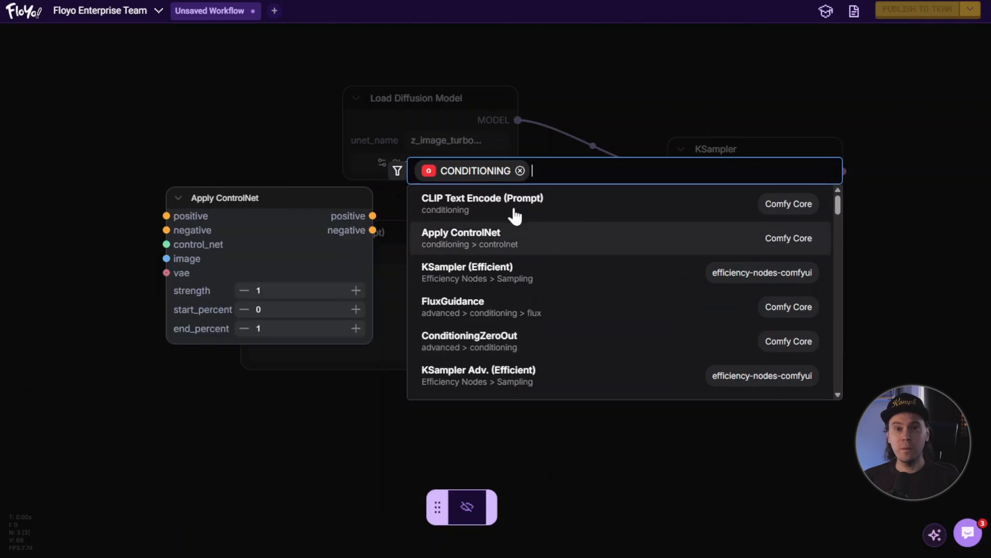
click(517, 212)
drag(608, 354, 333, 392)
- Enter the negative prompt text "blurry"
click(287, 444)
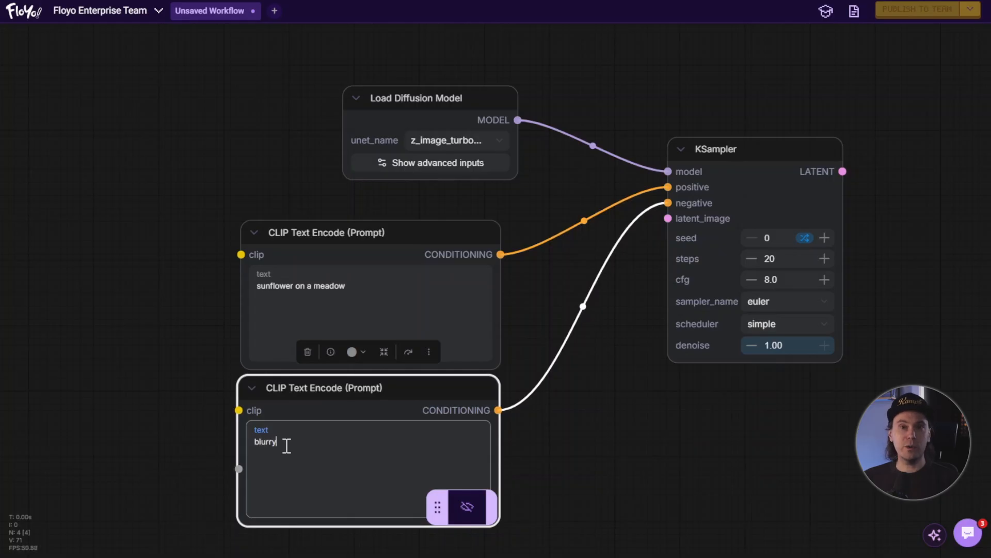
drag(571, 421, 511, 379)
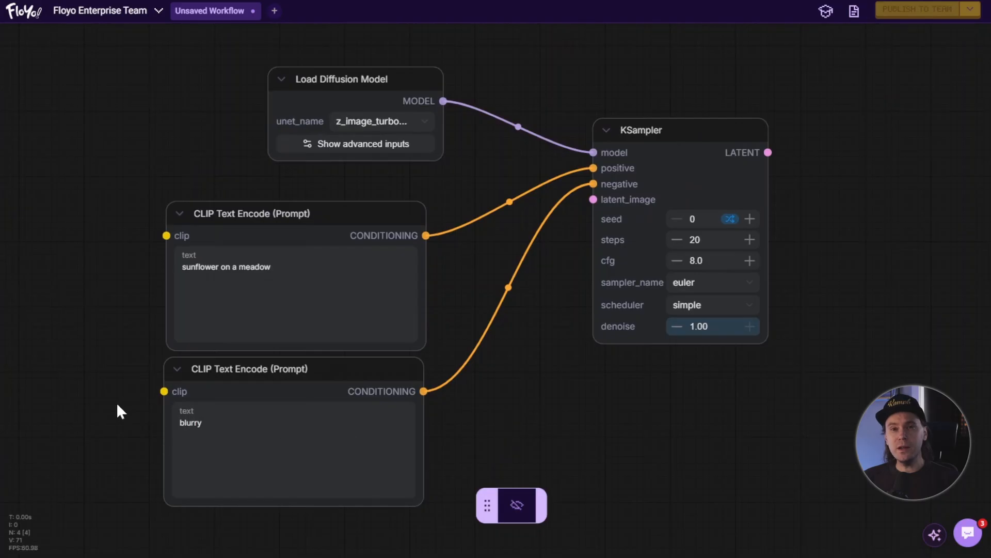
drag(118, 407, 298, 368)
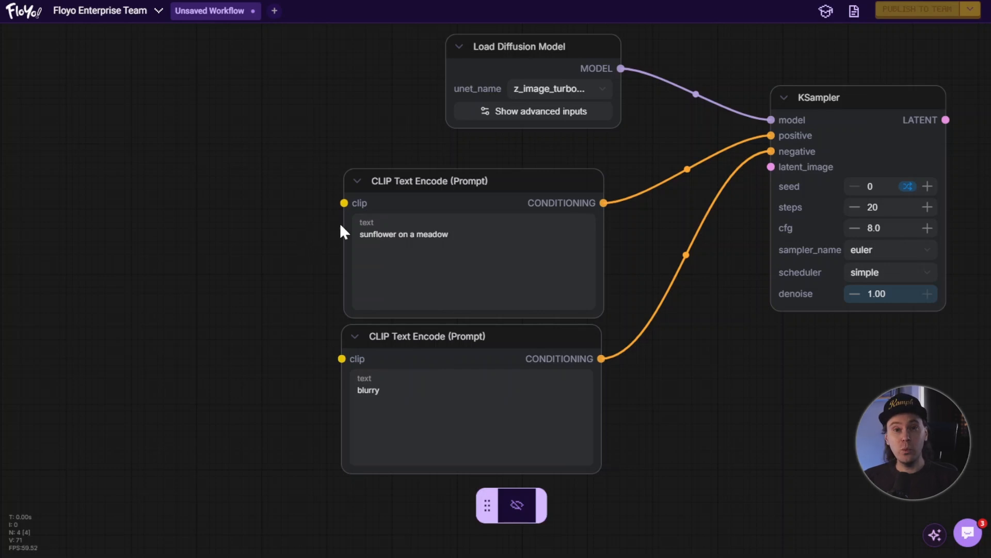
- Add a Load CLIP node by searching "load clip" and place it at the upper left of the canvas
mouse_move(351, 203)
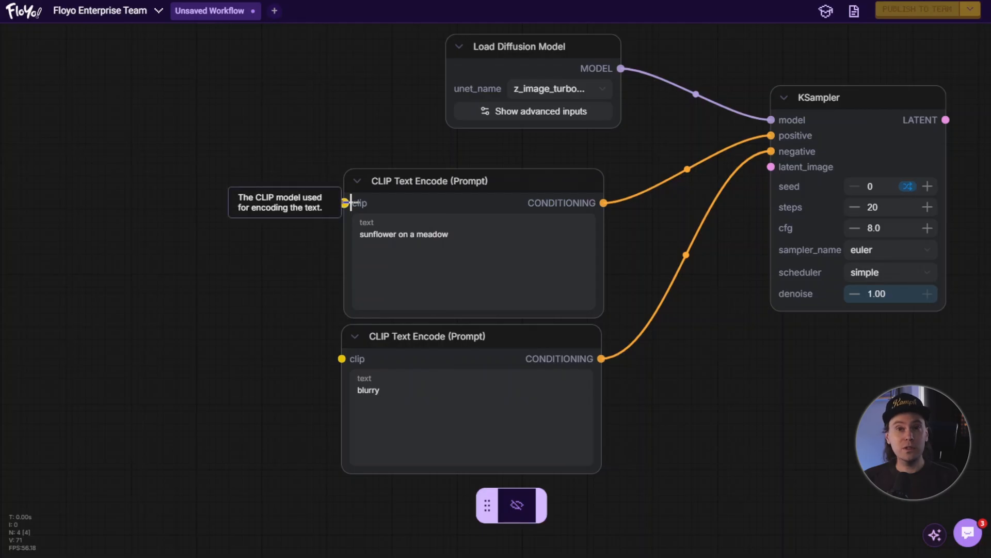
double_click(168, 230)
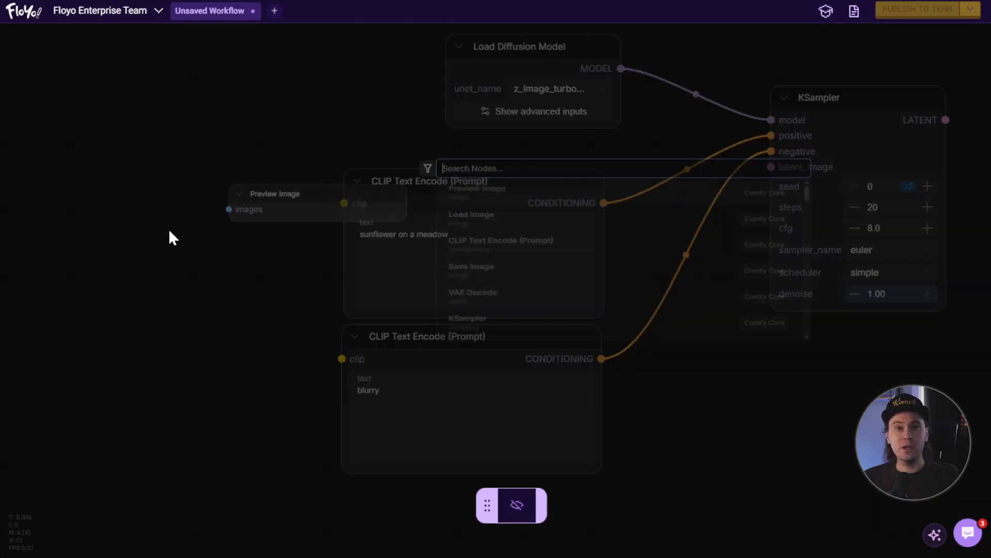
text(load clip)
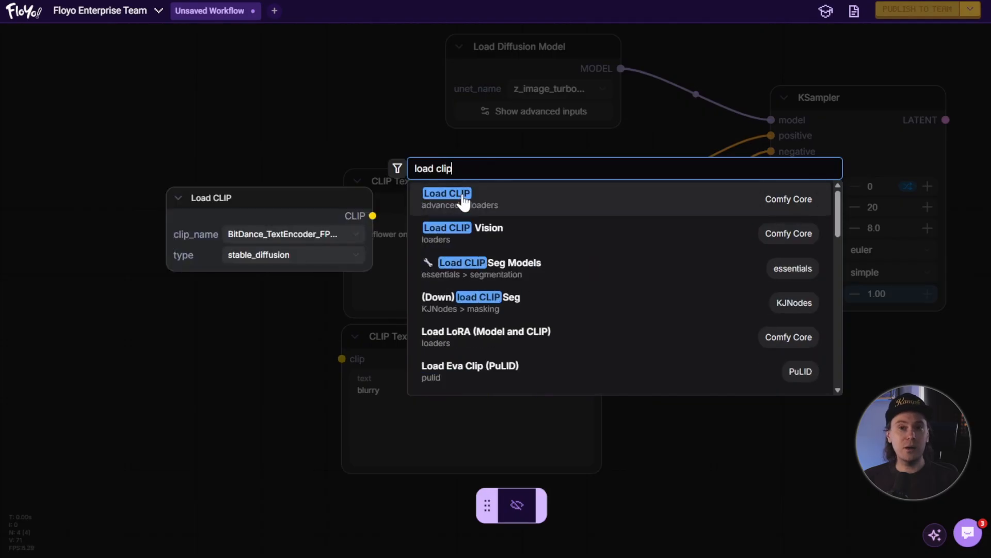
click(464, 203)
drag(266, 224, 150, 135)
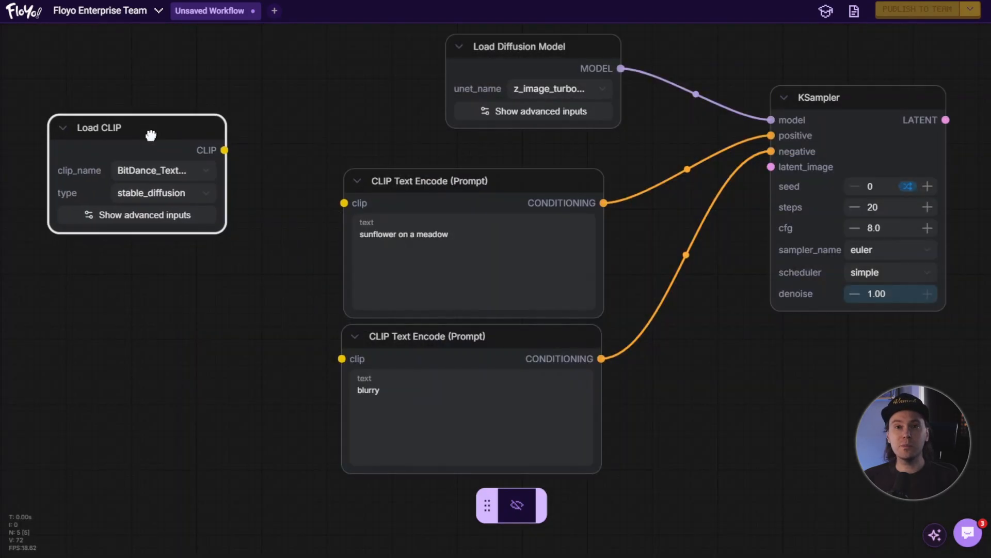
- Connect the Load CLIP node's CLIP output to the clip inputs of both CLIP Text Encode (Prompt) nodes
drag(224, 150, 345, 203)
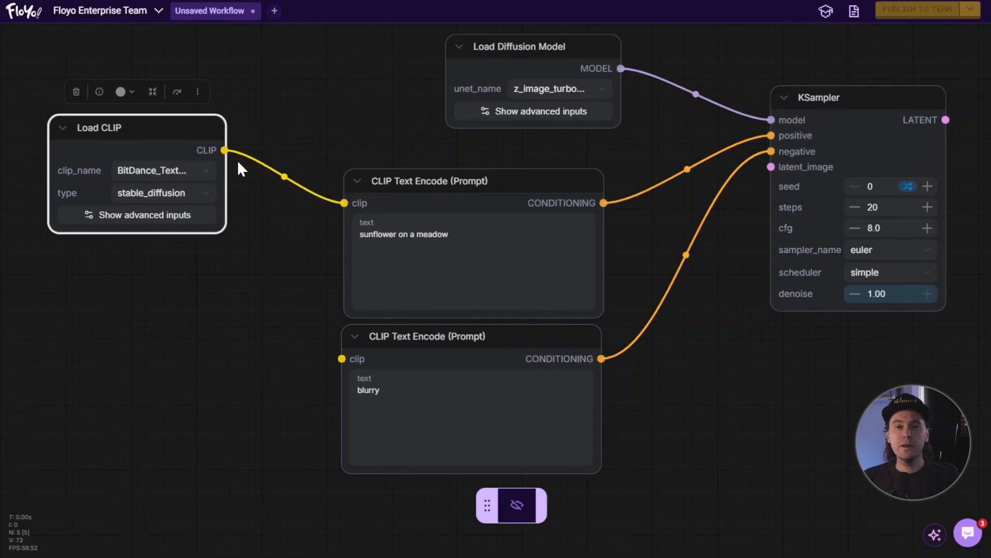
drag(224, 150, 334, 354)
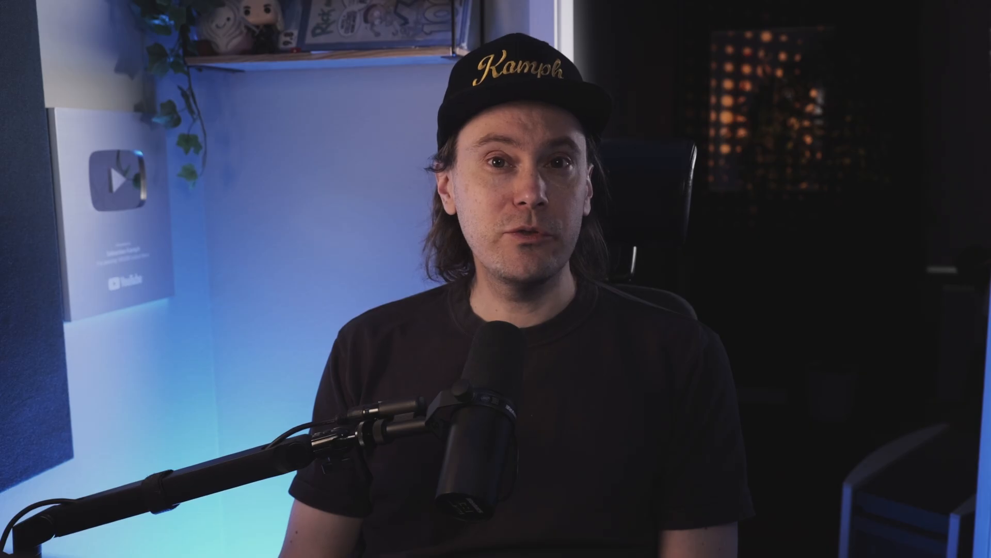
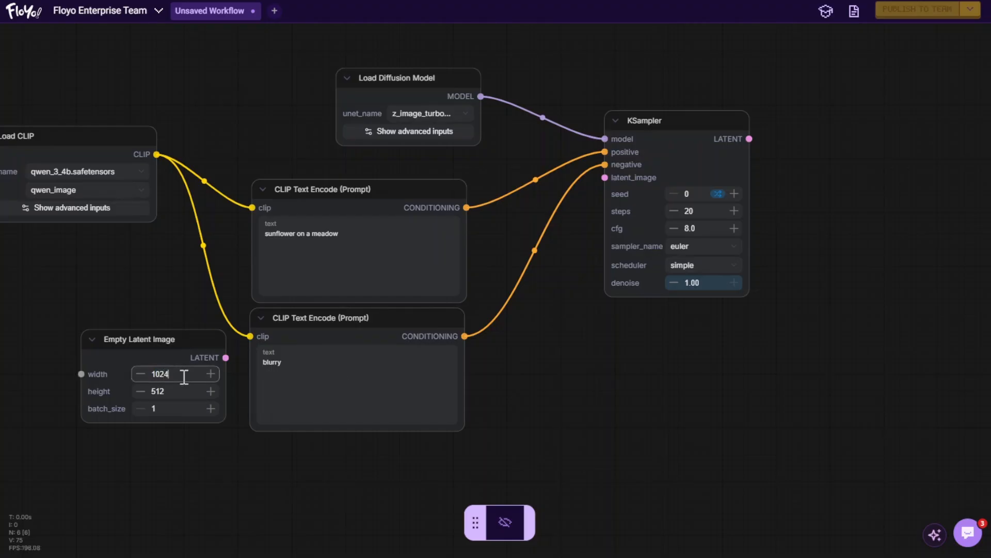
- Set the Empty Latent Image height to 1024
click(176, 392)
text(1024)
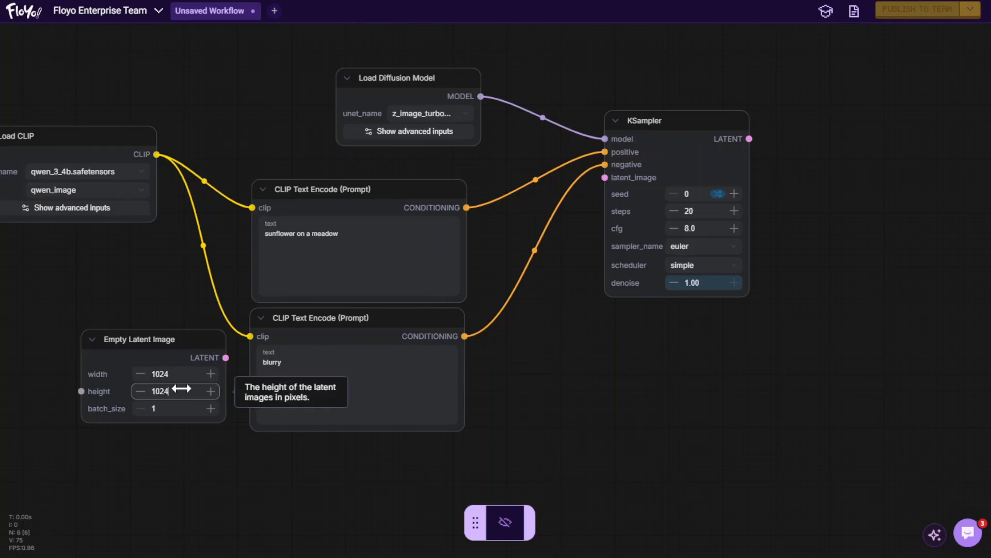
click(184, 297)
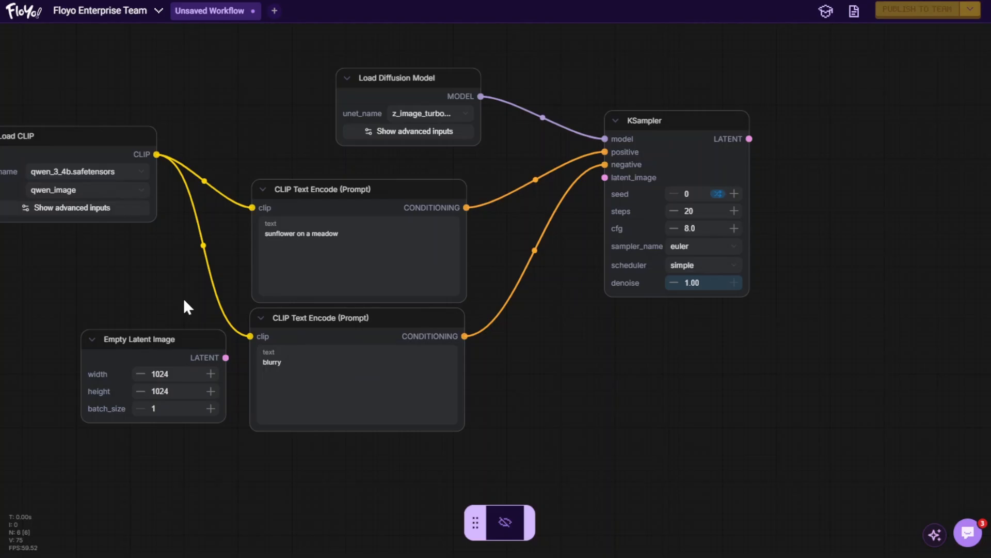
- Connect the Empty Latent Image's LATENT output to the KSampler's latent_image input
drag(226, 357, 606, 178)
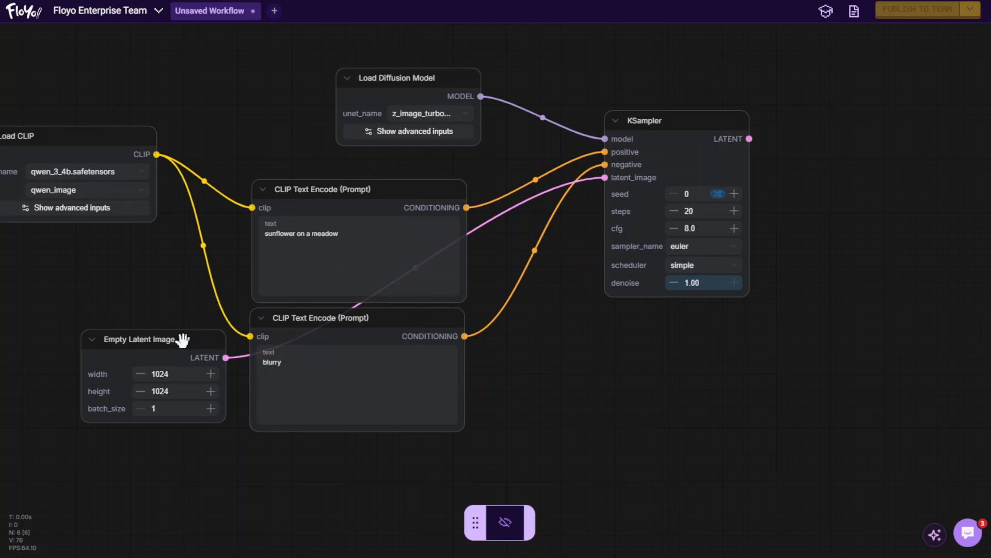
click(190, 359)
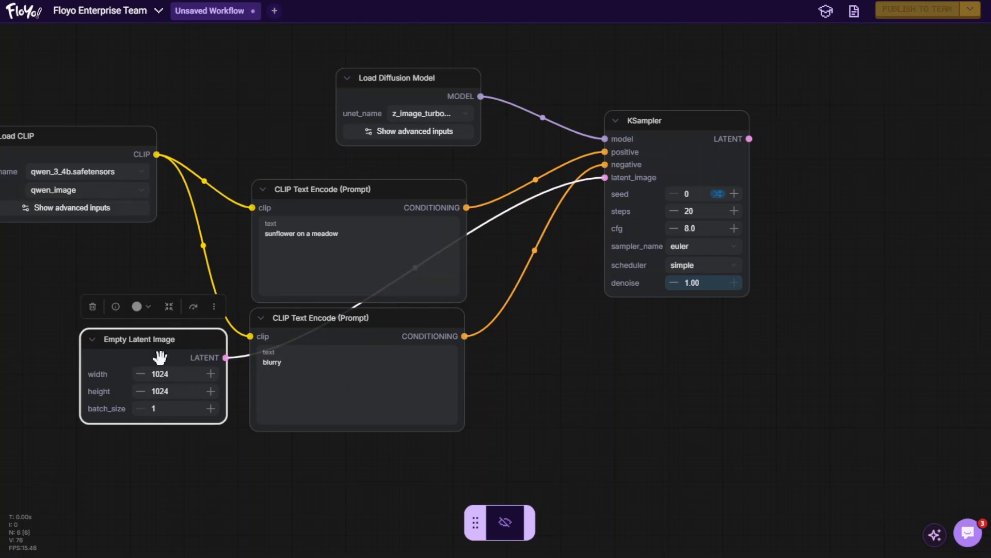
click(618, 329)
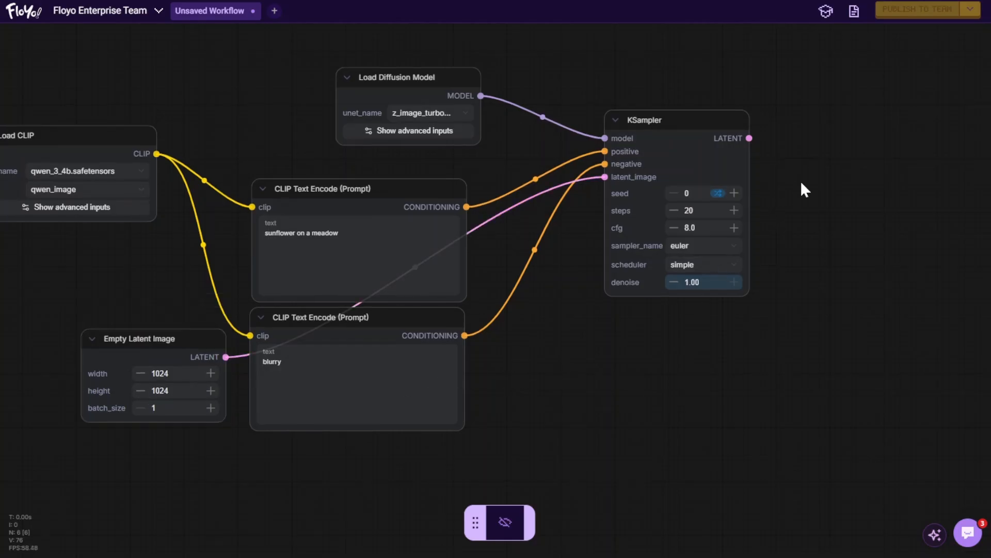
drag(801, 183, 814, 214)
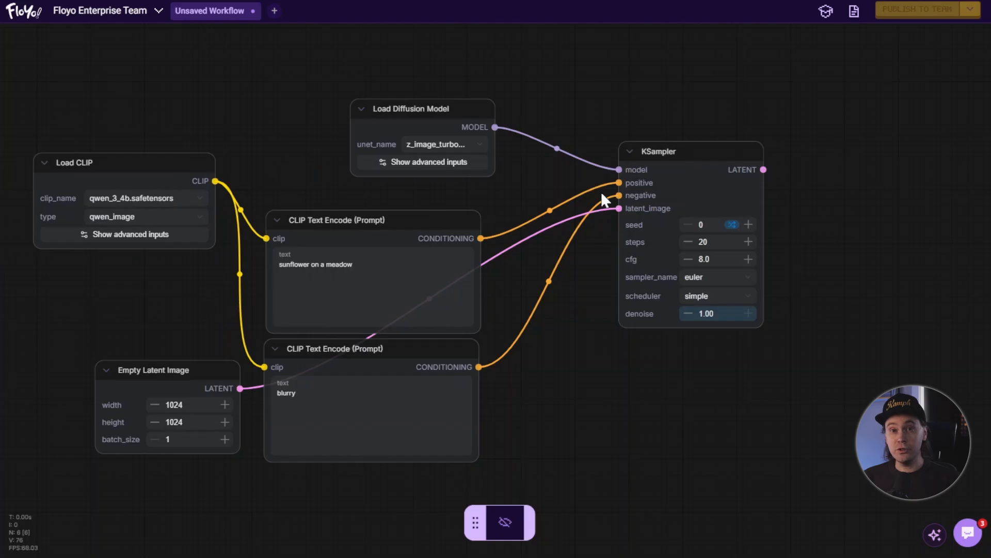
- Add a VAE Decode node by searching "vae deco" and place it to the right of the KSampler
mouse_move(676, 210)
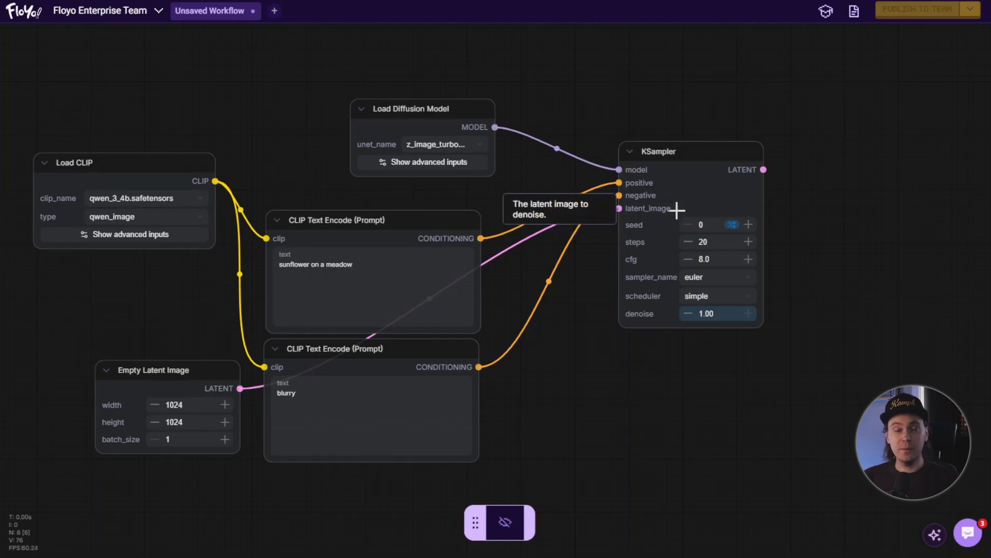
click(705, 159)
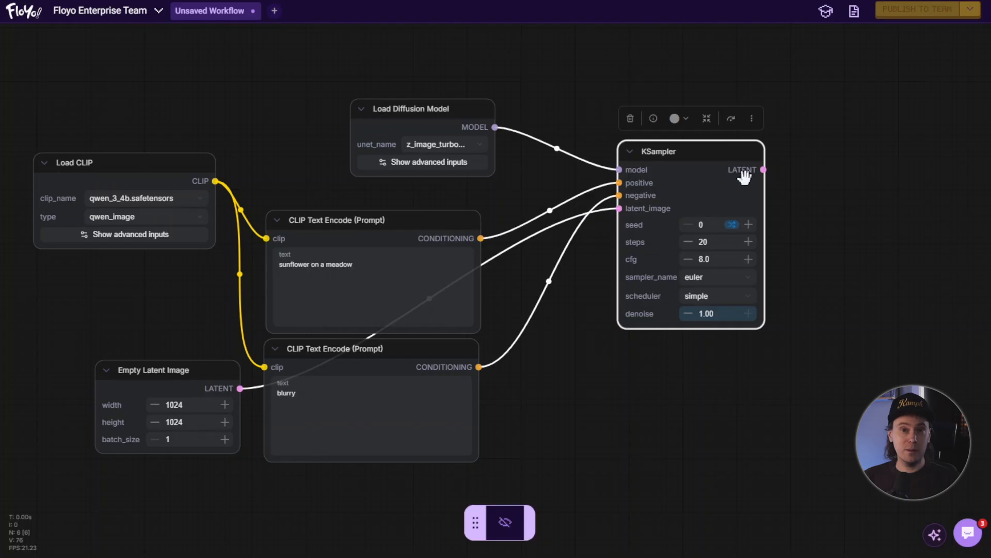
drag(826, 204, 482, 217)
scroll(644, 232, up, 3)
click(483, 219)
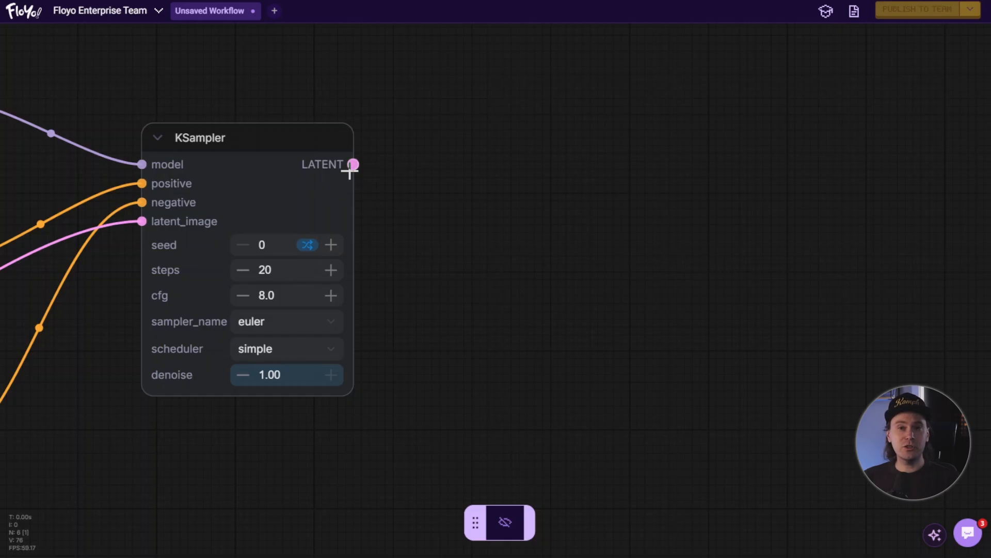
mouse_move(350, 171)
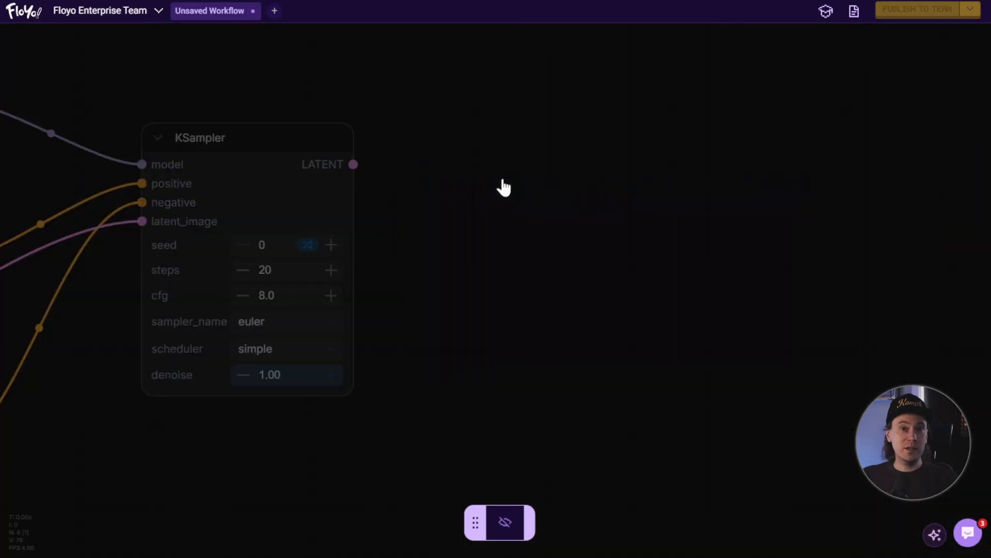
double_click(504, 178)
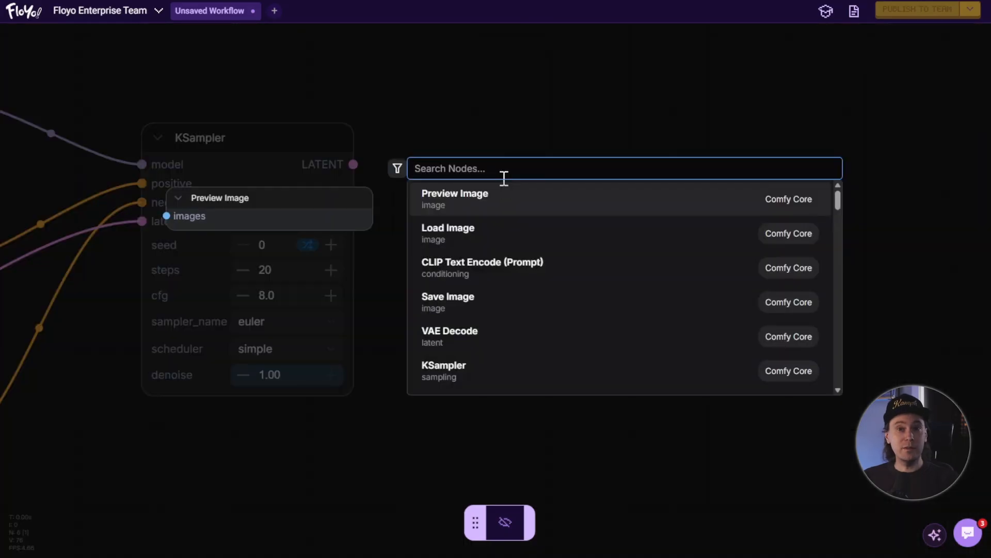
text(vae deco)
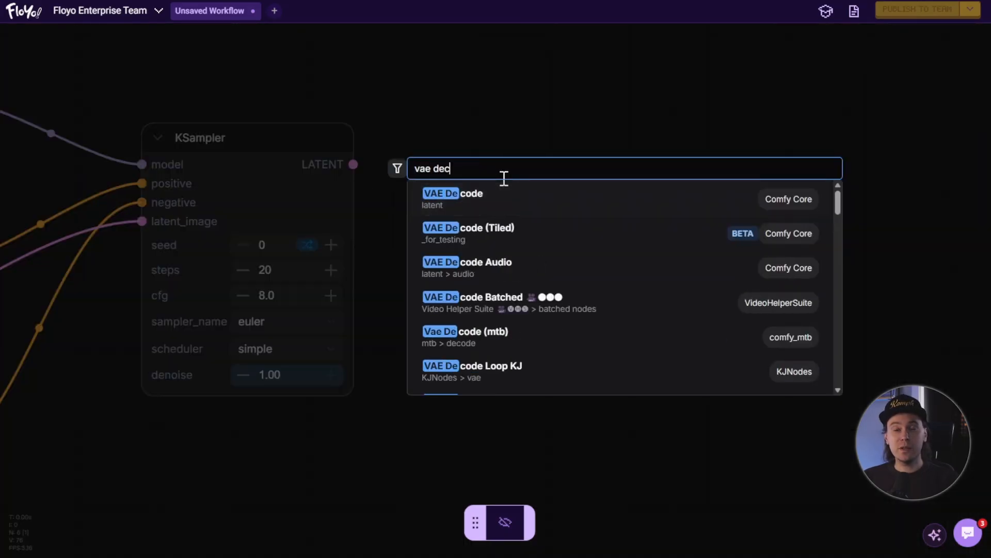
click(504, 201)
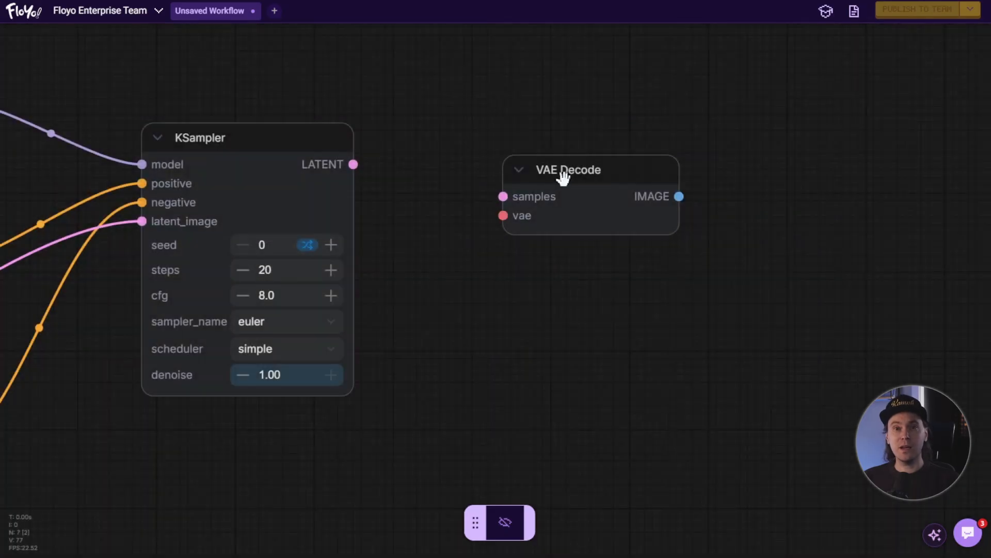
drag(564, 177, 557, 148)
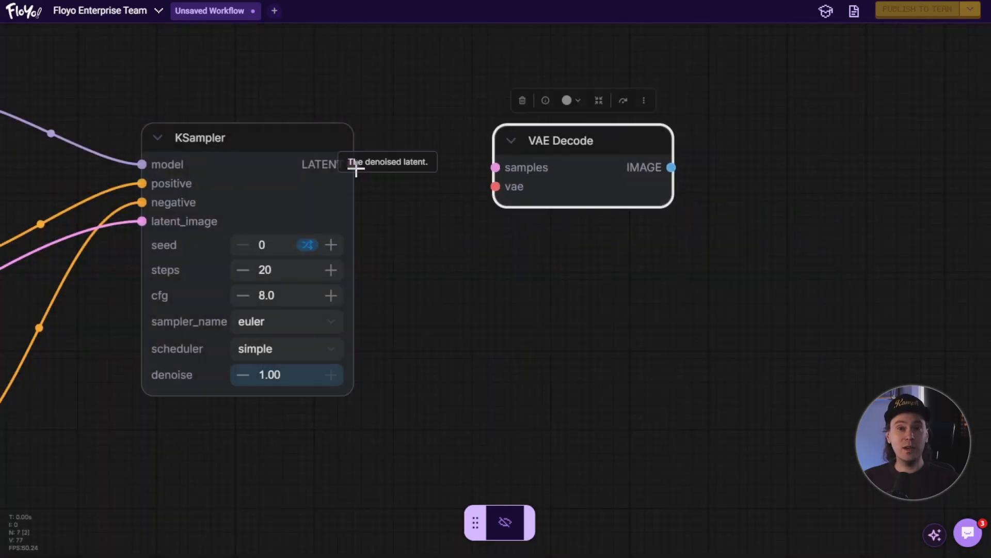
- Connect the KSampler's LATENT output to the VAE Decode's samples input
drag(354, 165, 372, 165)
drag(450, 170, 496, 169)
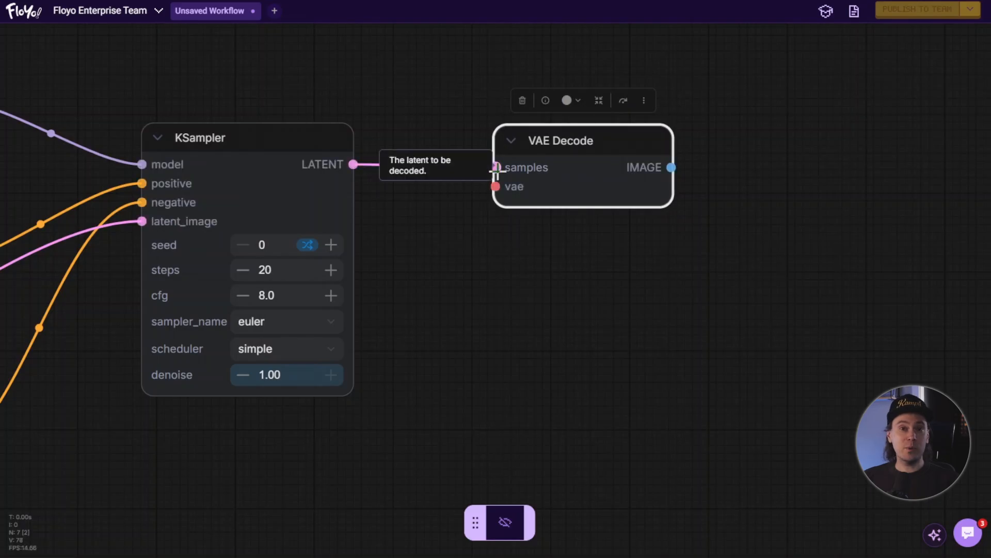
click(460, 202)
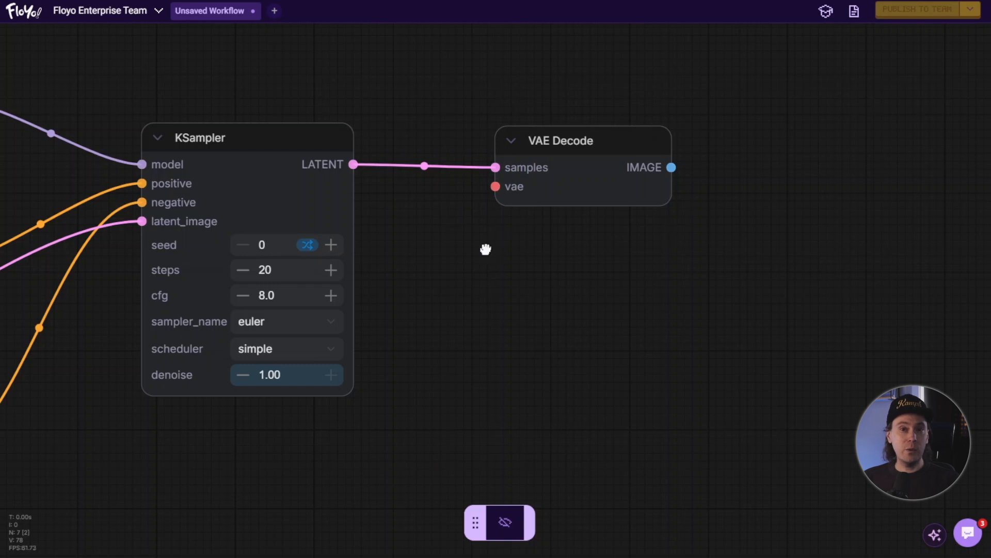
- Add a Load VAE node by searching "load va" and place it below the VAE Decode node
double_click(487, 258)
text(load va)
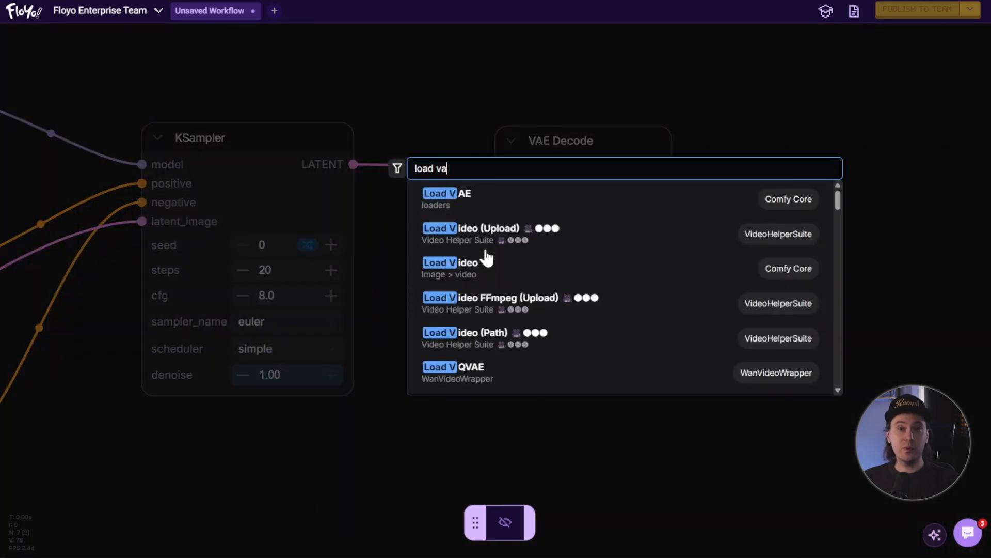
click(494, 201)
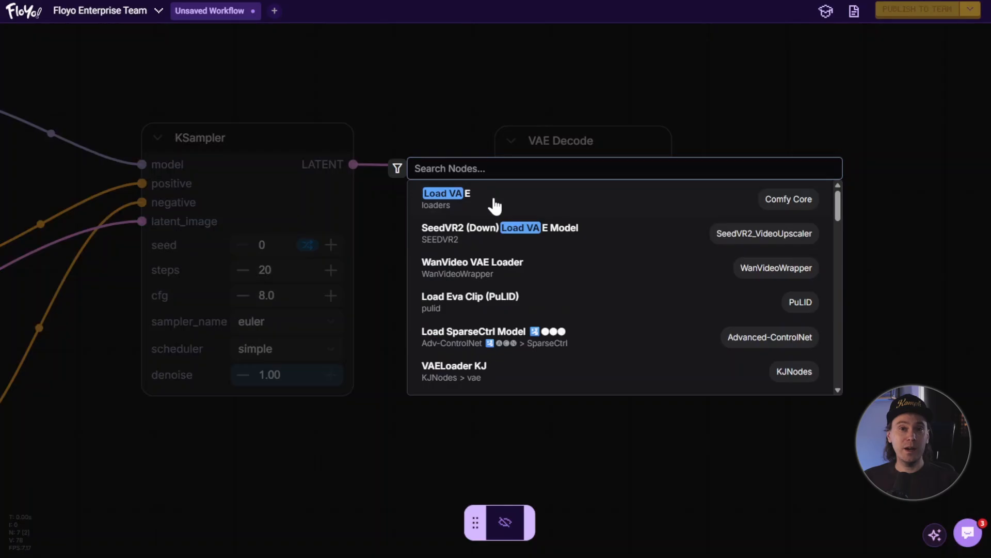
drag(557, 247, 470, 275)
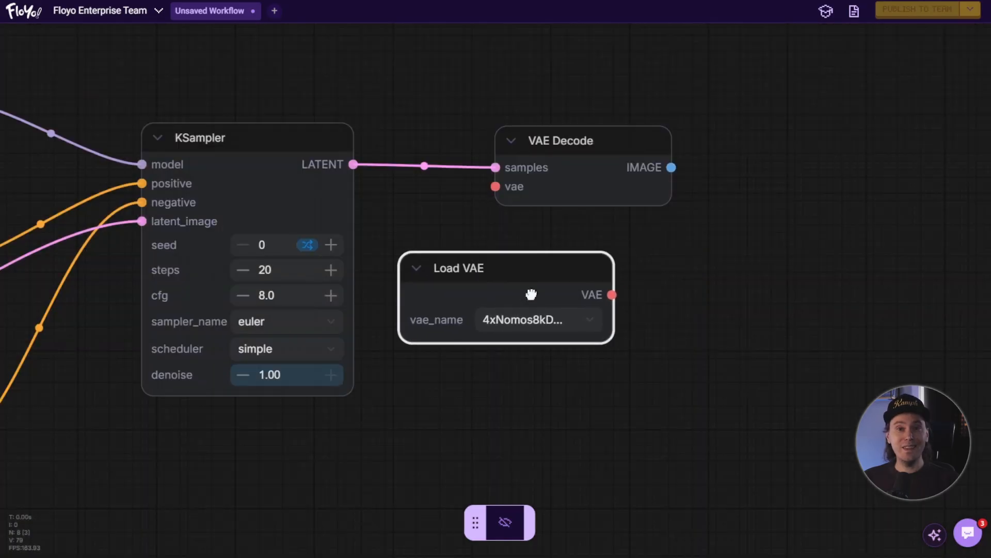
- Set the Load VAE node's vae_name to ae.sft
click(593, 325)
text(ar)
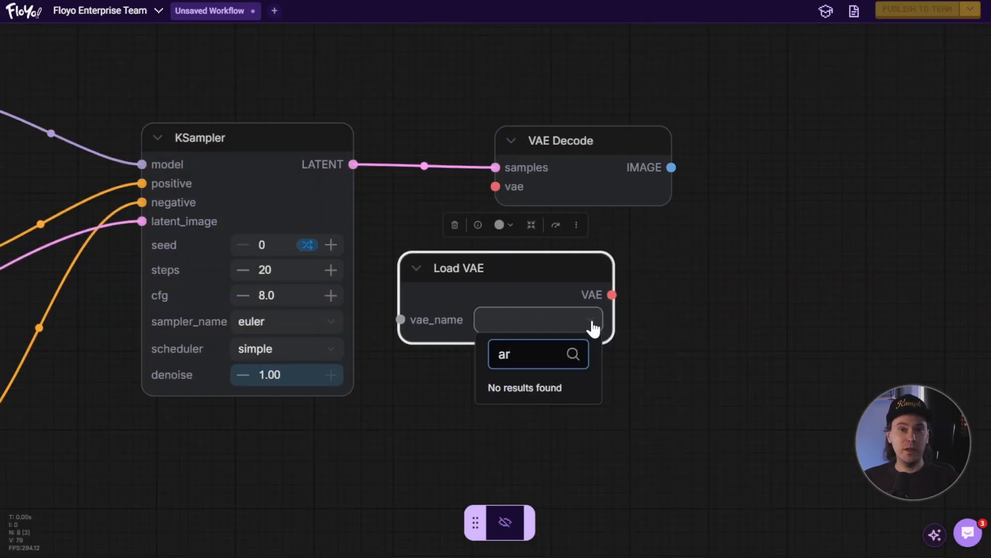
key(BackSpace)
text(e)
scroll(586, 369, down, 8)
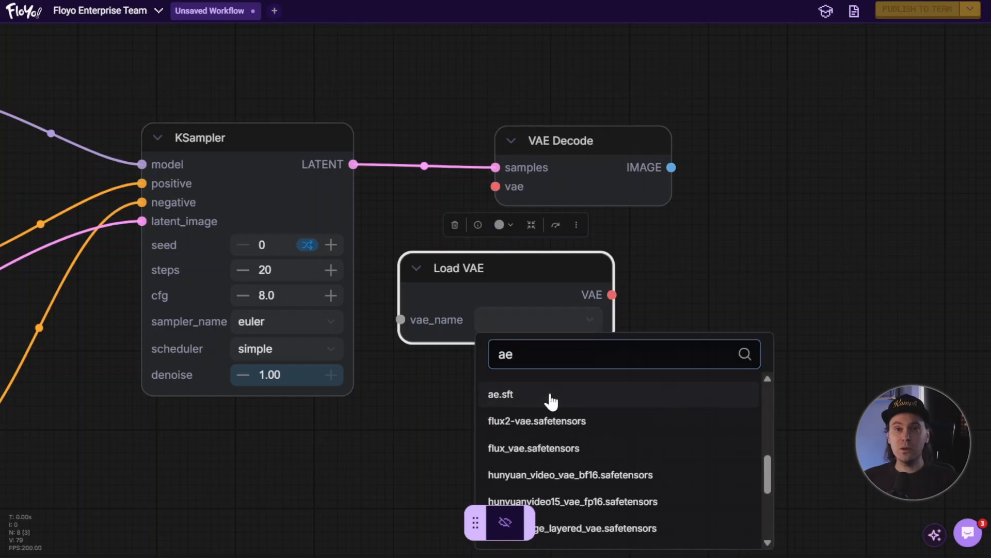
click(493, 396)
- Connect the Load VAE's VAE output to the VAE Decode's vae input
drag(623, 277, 496, 187)
click(648, 252)
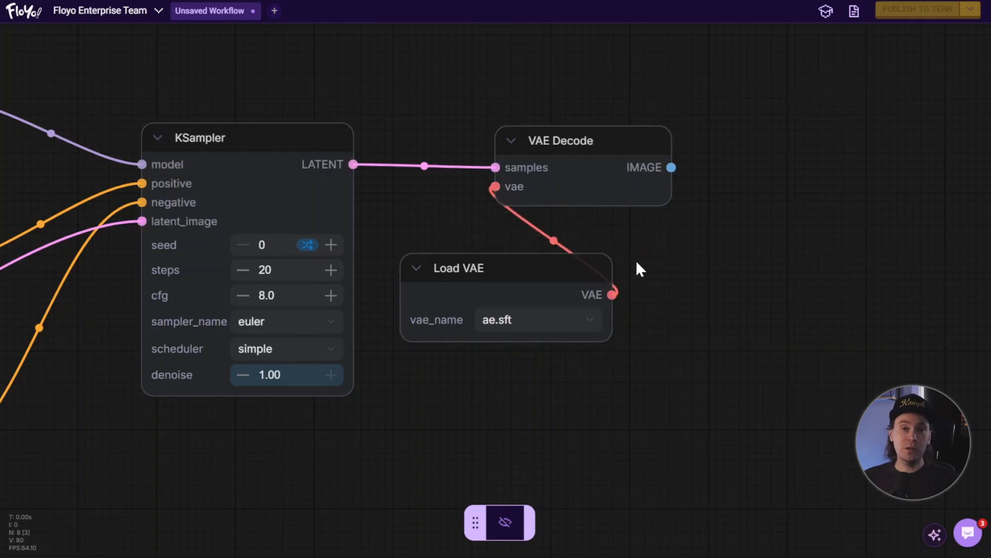
- Add a Save Image node to the right of the VAE Decode and enlarge it
scroll(646, 277, down, 5)
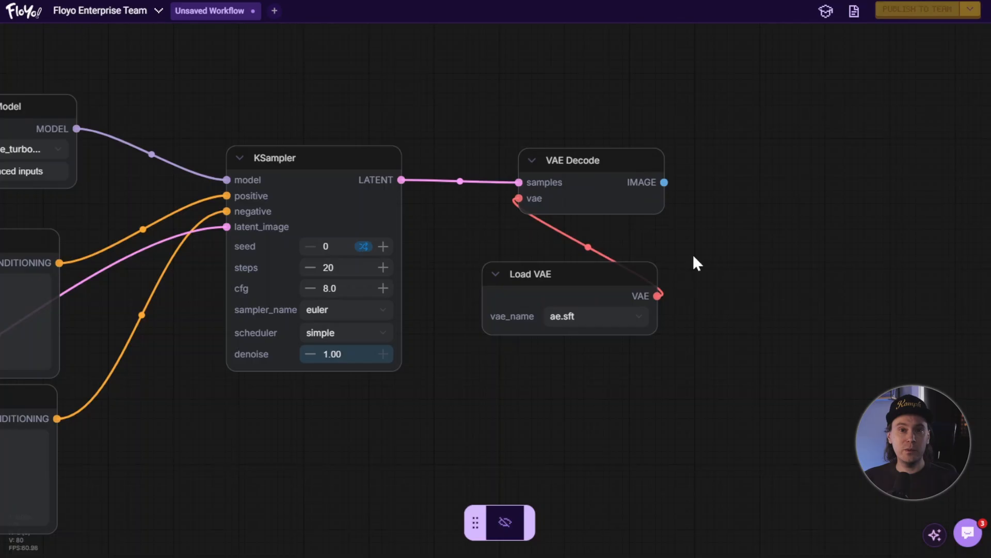
drag(693, 255, 595, 305)
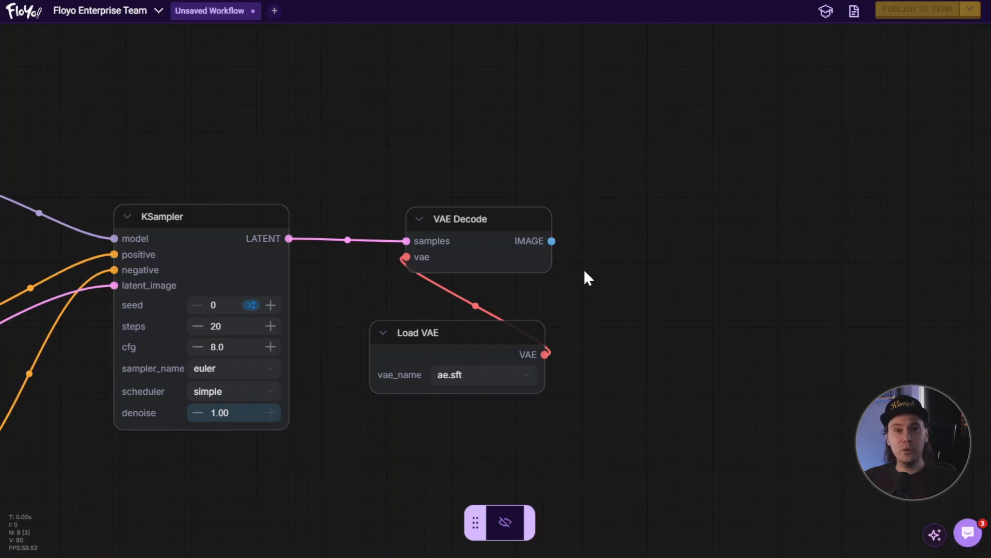
drag(584, 271, 505, 261)
double_click(686, 239)
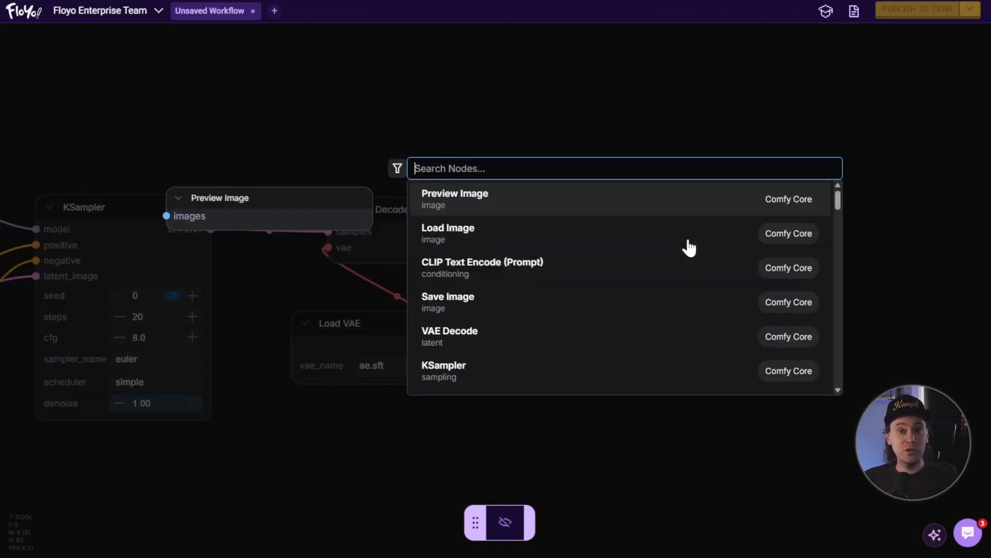
text(save image)
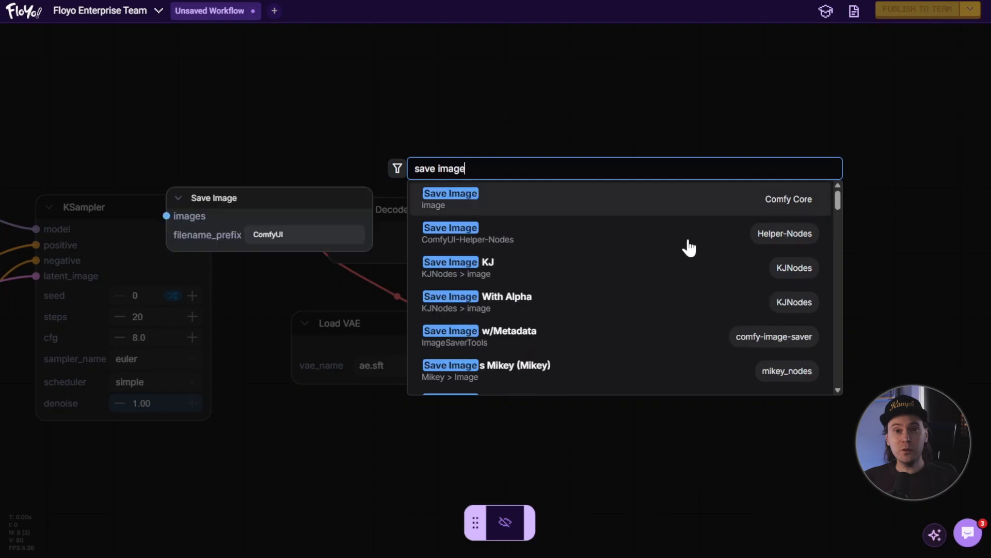
click(598, 205)
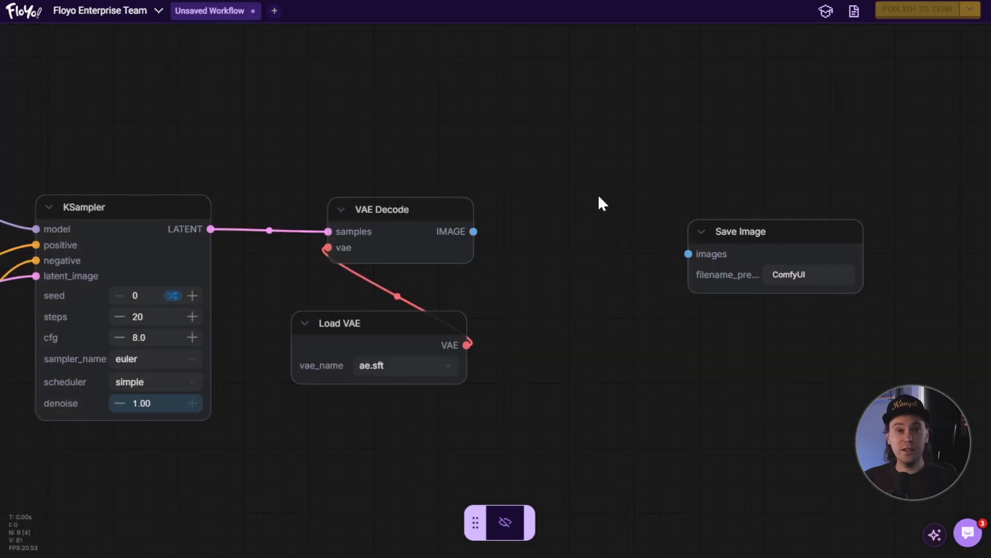
drag(750, 228, 662, 210)
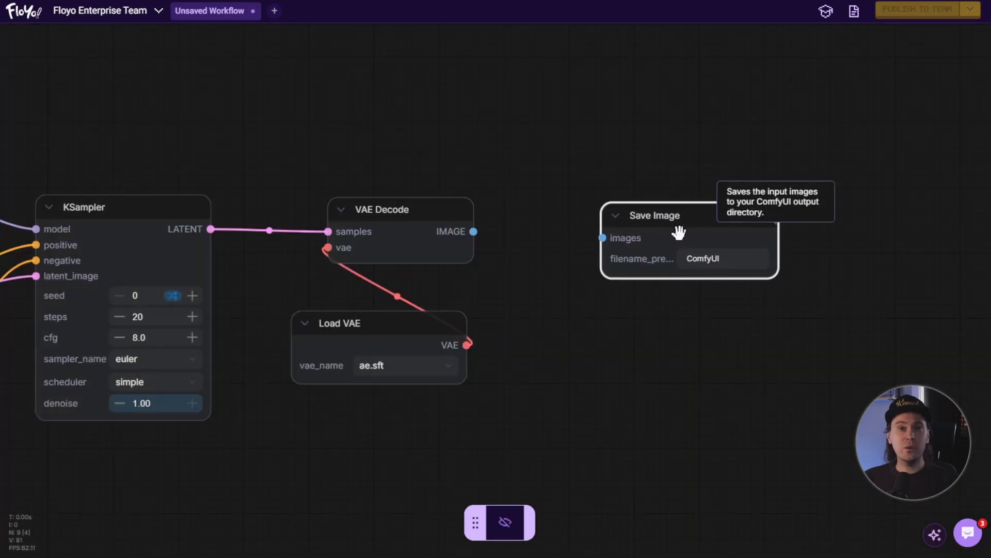
drag(773, 278, 833, 431)
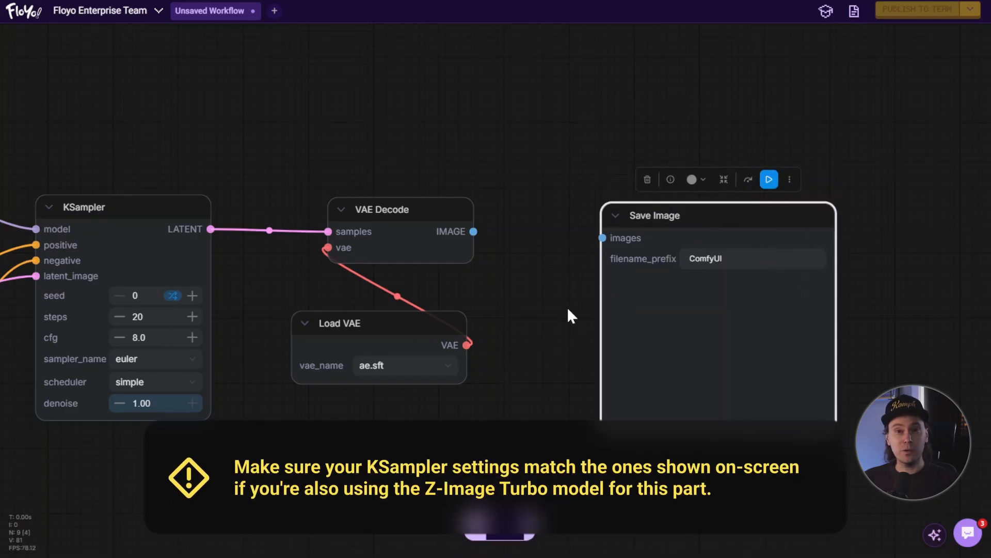
- Connect the VAE Decode's IMAGE output to the Save Image's images input
click(570, 315)
drag(474, 232, 603, 237)
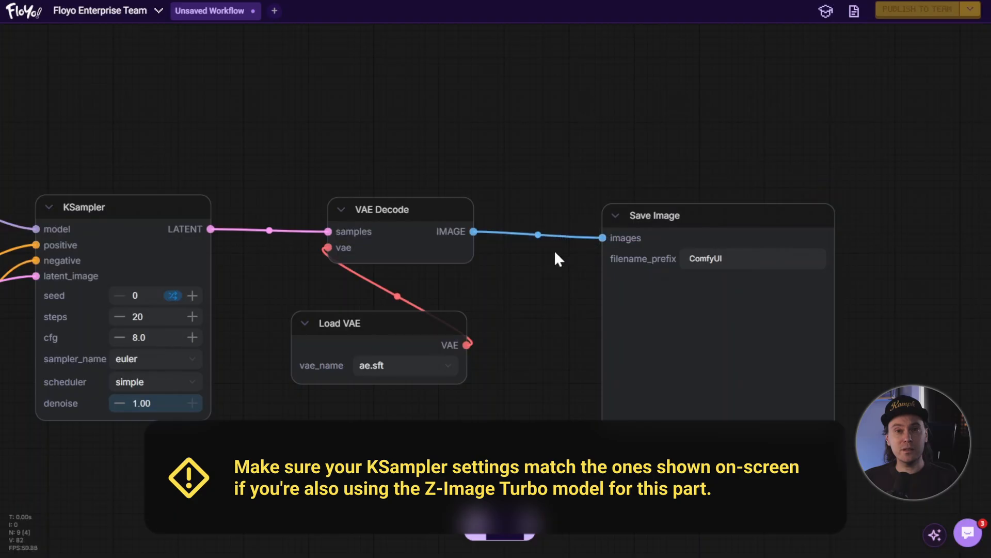
- Run the workflow and inspect the output image in the Save Image node
scroll(467, 453, down, 5)
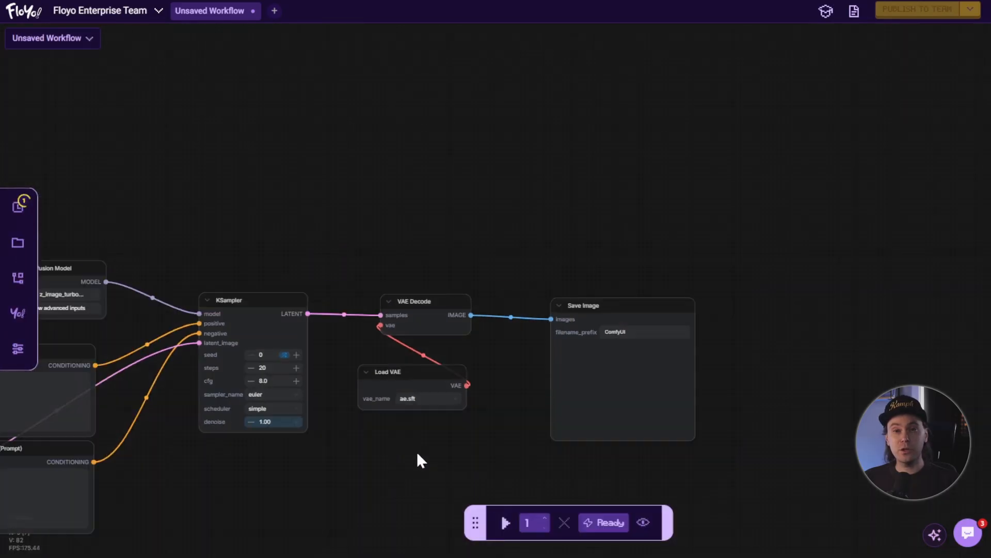
drag(418, 454, 544, 367)
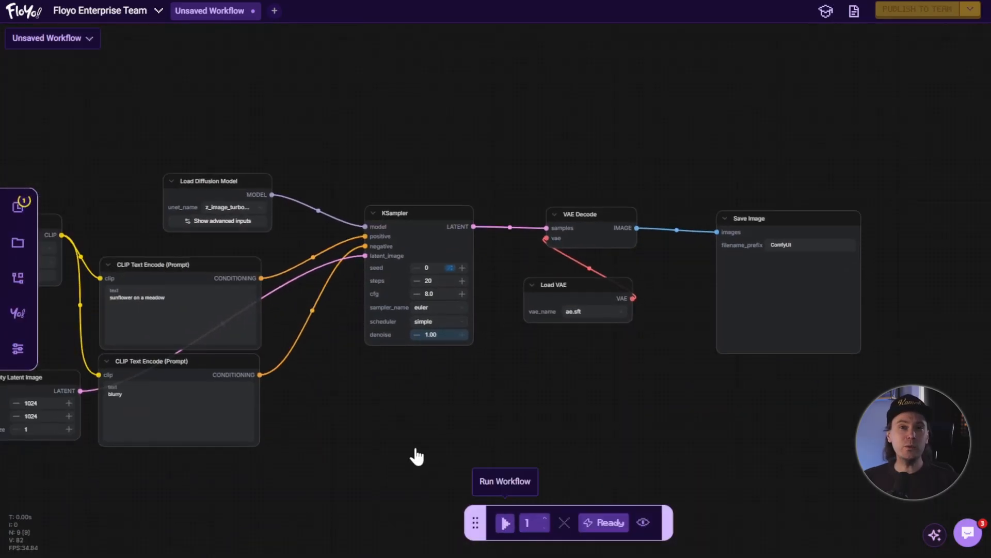
scroll(412, 444, down, 2)
drag(412, 442, 502, 366)
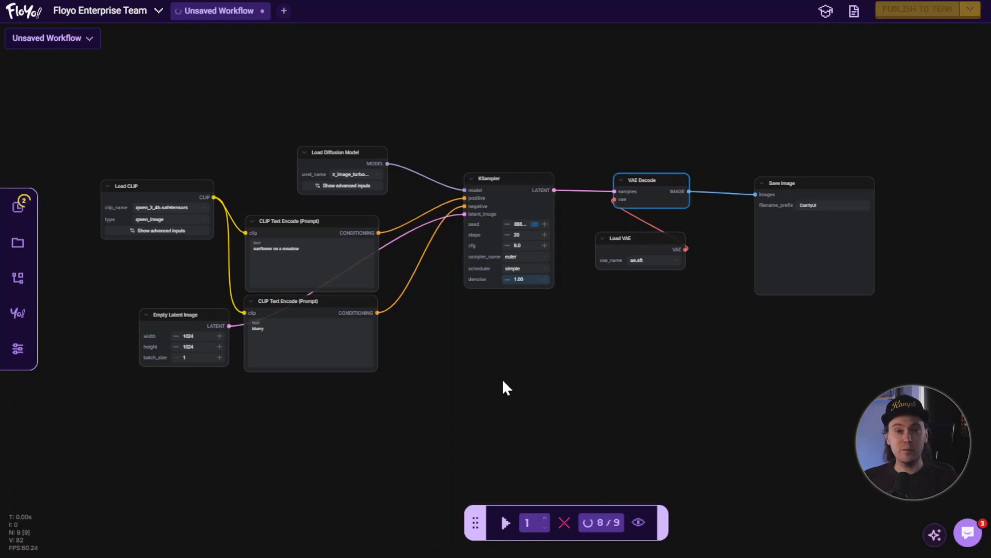
click(262, 318)
scroll(583, 322, right, 10)
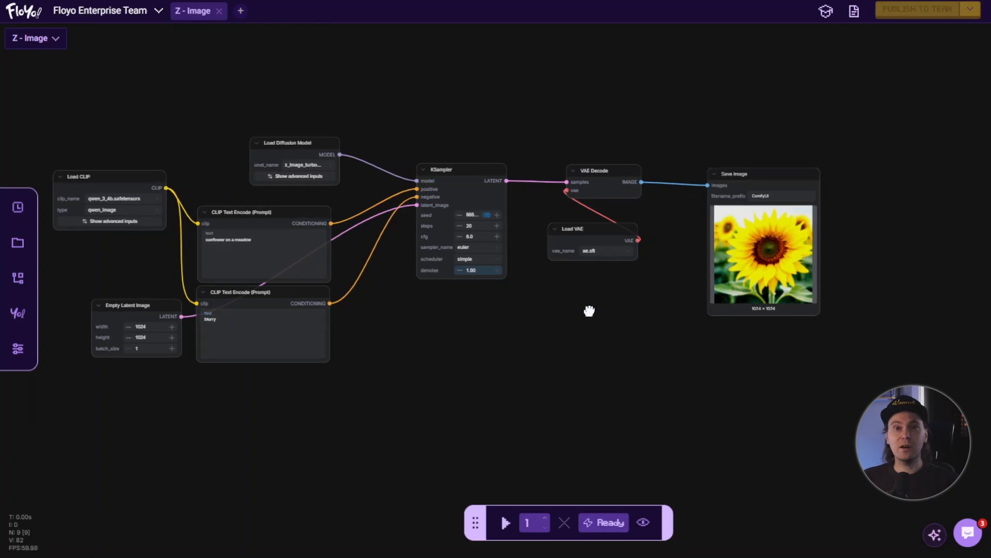
scroll(526, 332, up, 3)
scroll(532, 320, up, 2)
drag(542, 295, 637, 274)
mouse_move(575, 205)
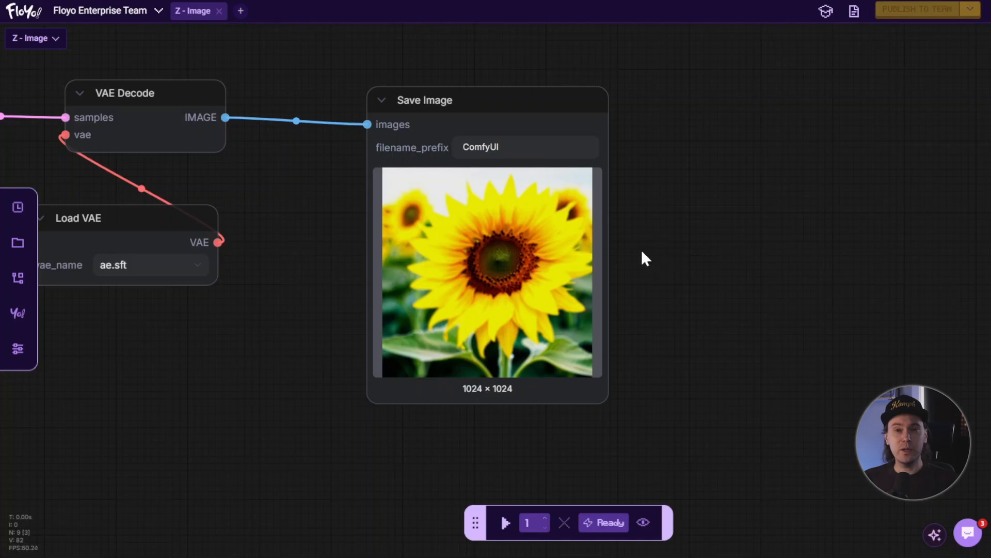
- Save the workflow as a new copy with Save As and check it in the workflows list
scroll(641, 249, down, 10)
drag(441, 299, 555, 315)
scroll(553, 321, up, 3)
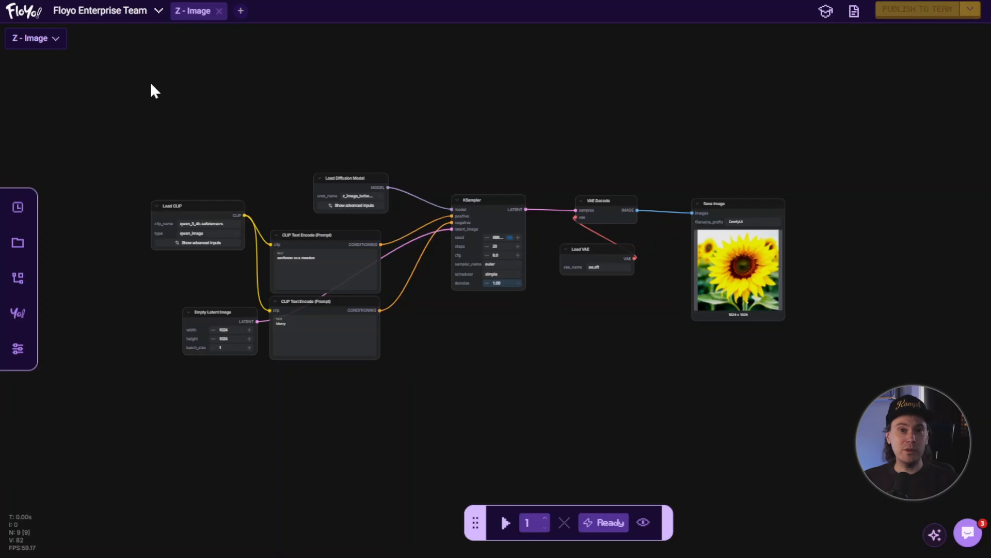
click(55, 41)
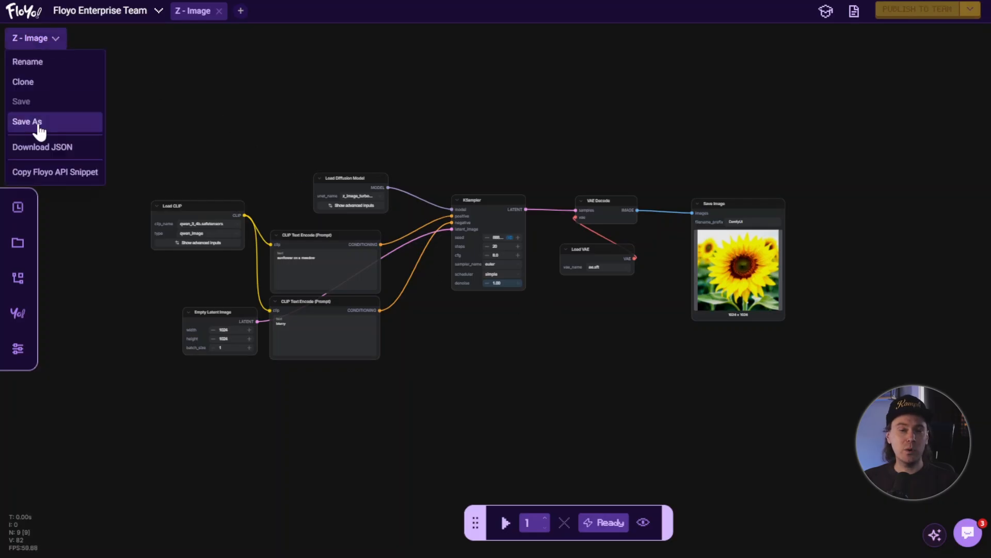
click(35, 120)
click(591, 320)
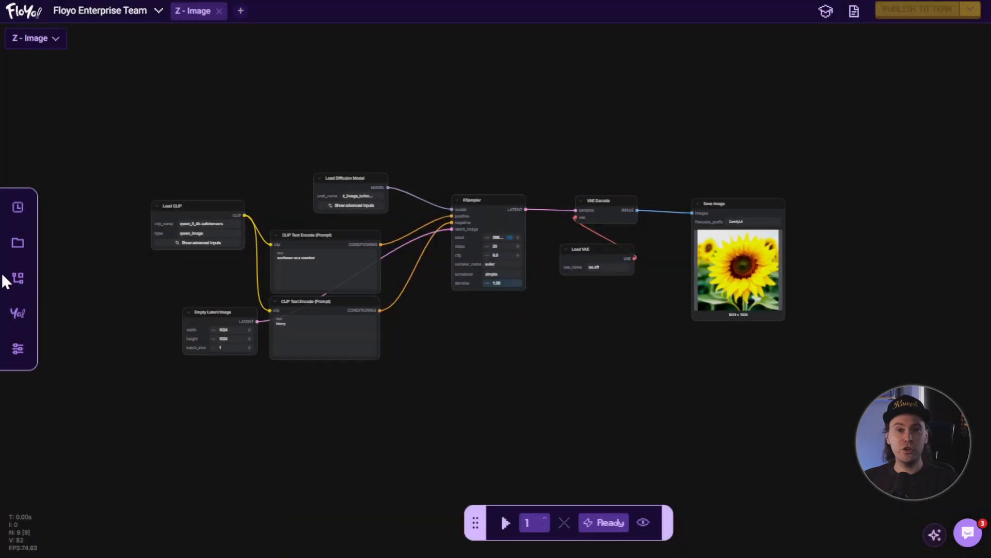
click(18, 279)
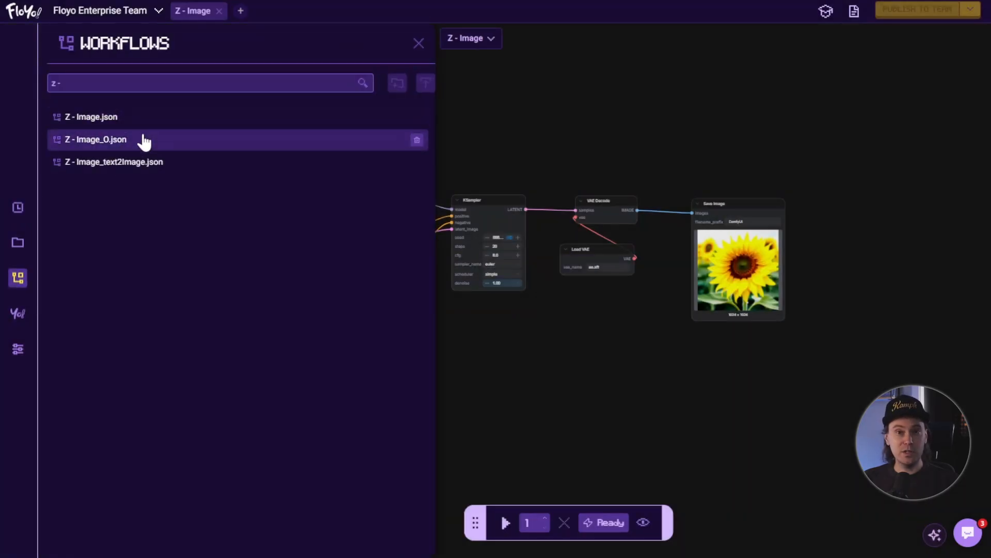
click(419, 45)
- Download the Z - Image workflow as a JSON file
click(57, 39)
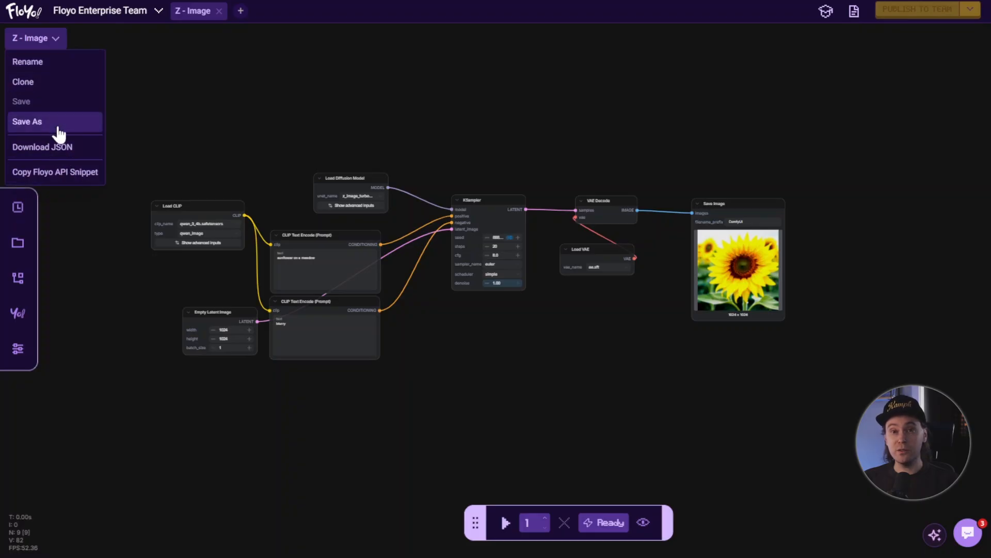
click(67, 148)
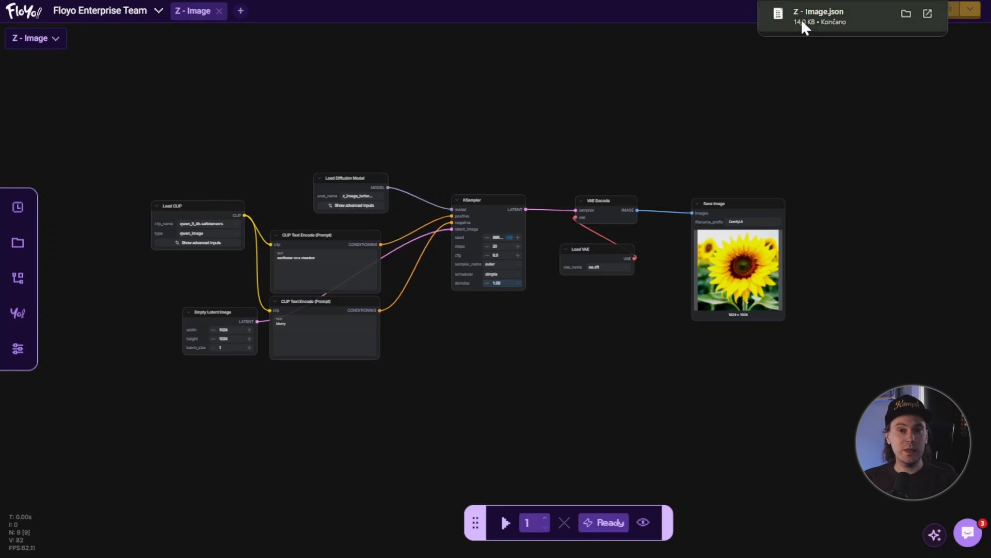
mouse_move(809, 5)
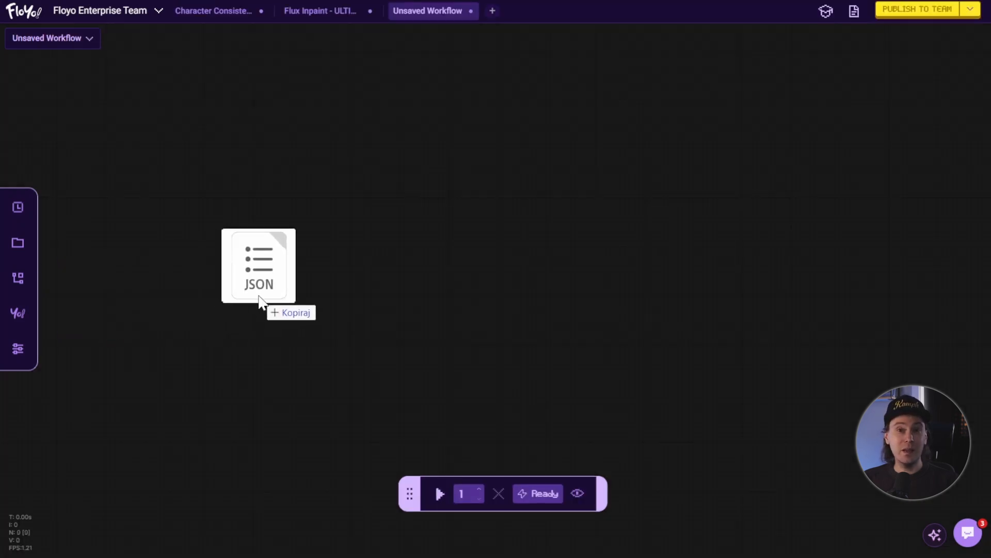
drag(265, 303, 475, 250)
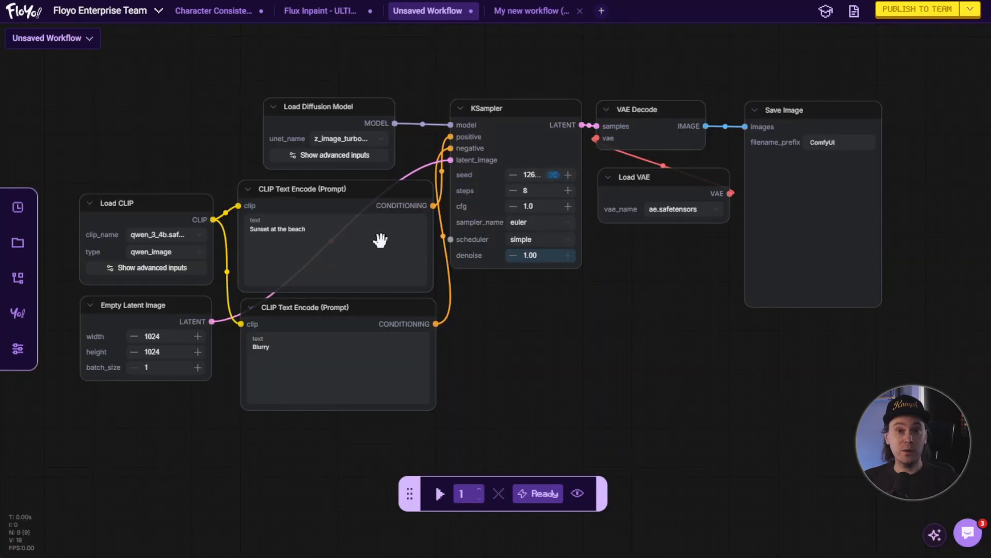
scroll(206, 274, up, 5)
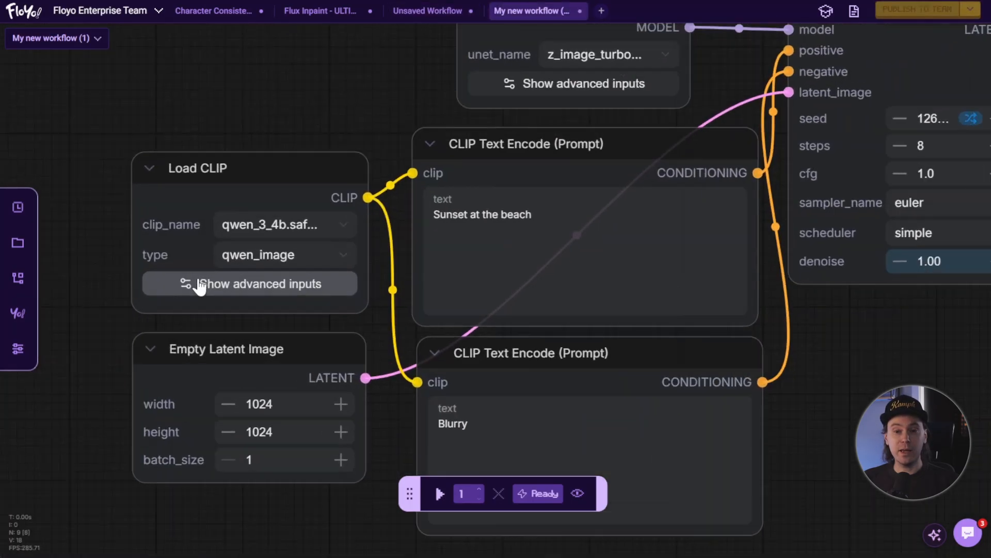